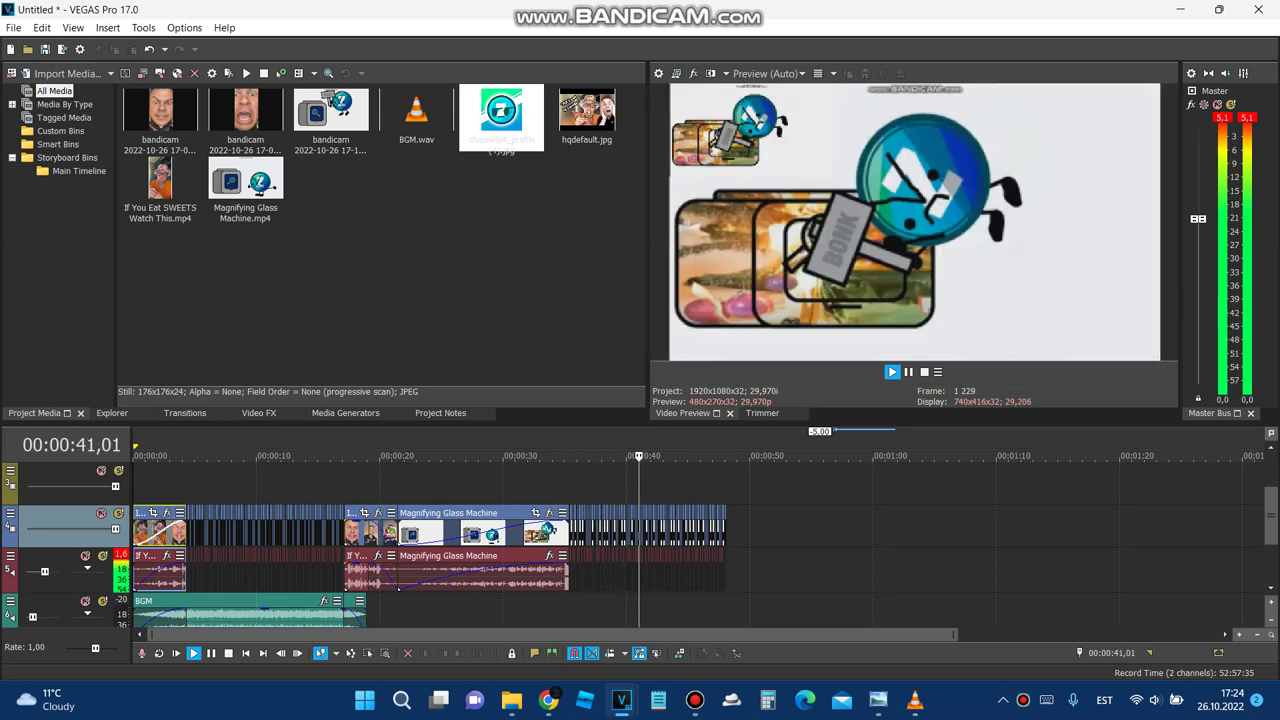
# Step: Copy the first BGM clip and paste it on the same track so it ends with the last video clips
pyautogui.rightClick(322, 610)
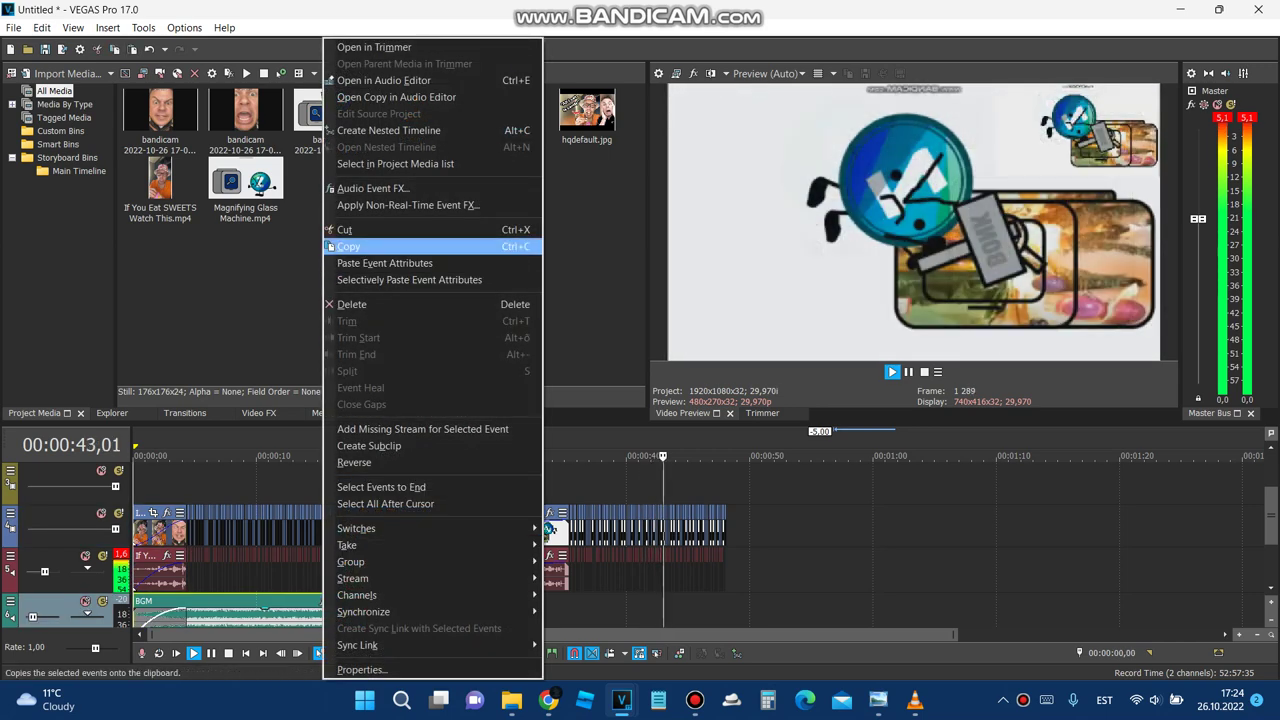
pyautogui.click(362, 247)
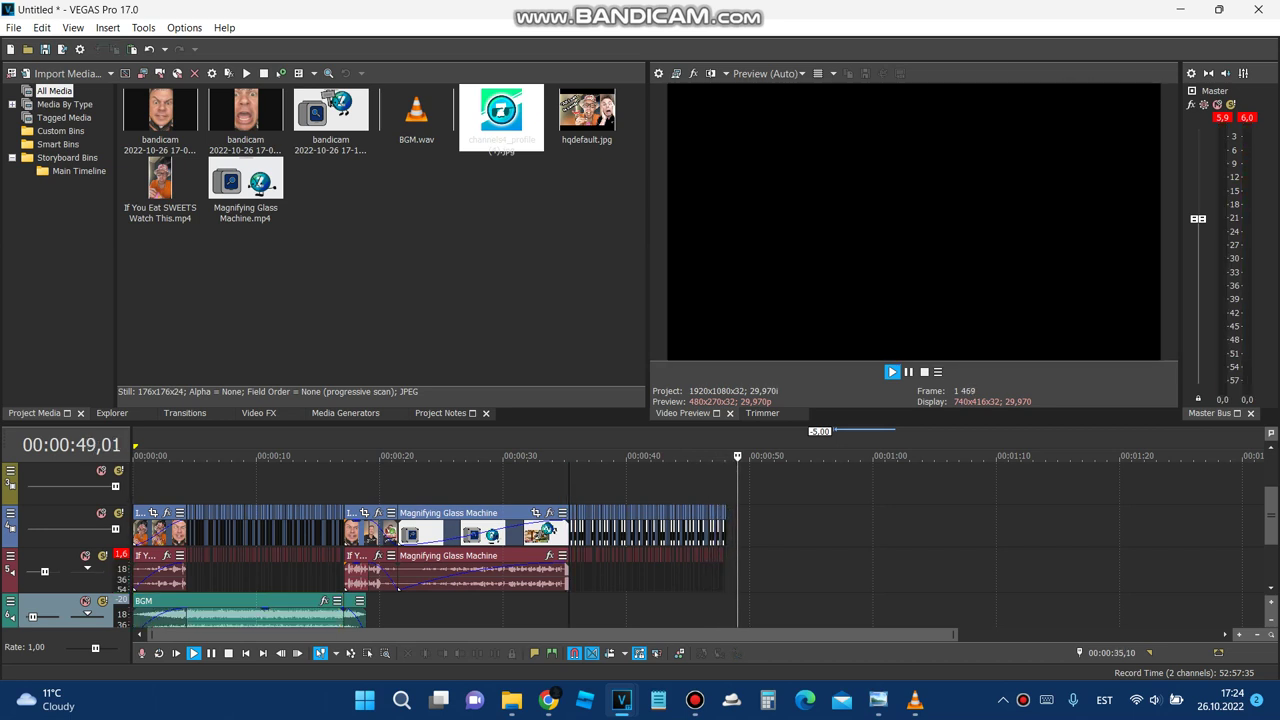
pyautogui.hotkey('ctrl', 'v')
pyautogui.moveTo(650, 612); pyautogui.dragTo(597, 612)
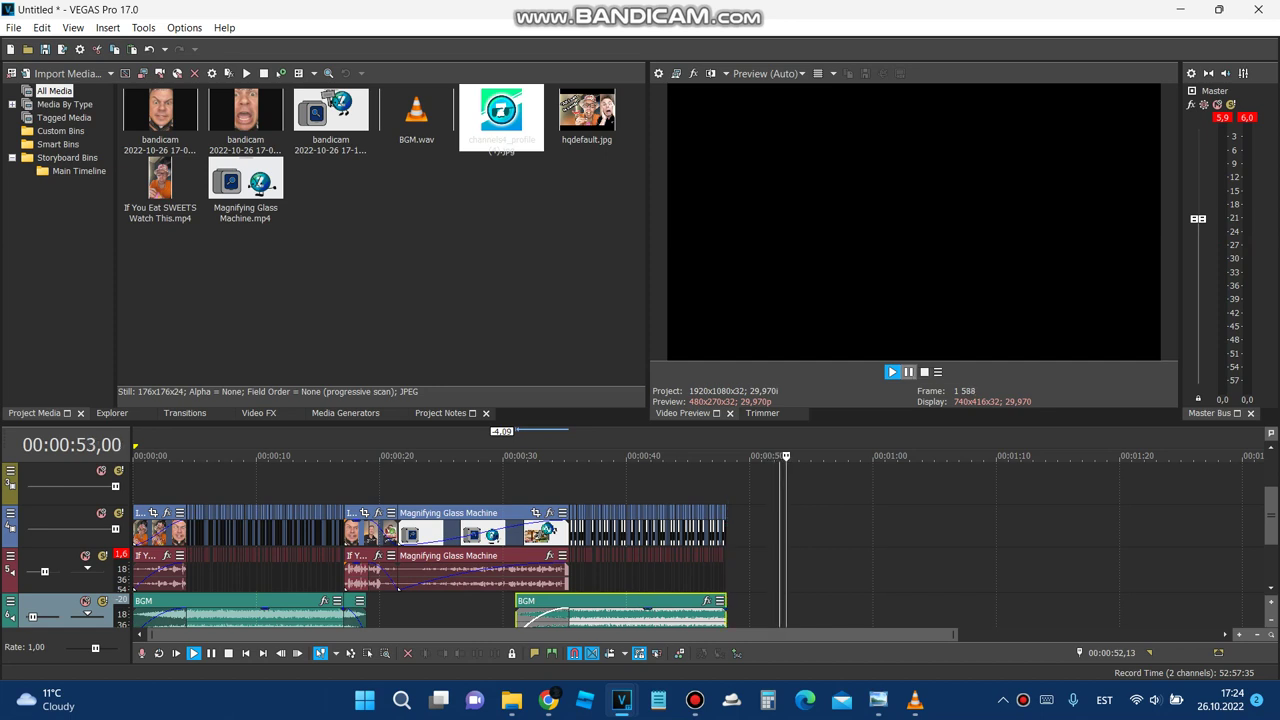
# Step: Extend the start of the pasted BGM clip back to the start of Magnifying Glass Machine and play from just before it
pyautogui.press('Return')
pyautogui.moveTo(516, 615); pyautogui.dragTo(568, 607)
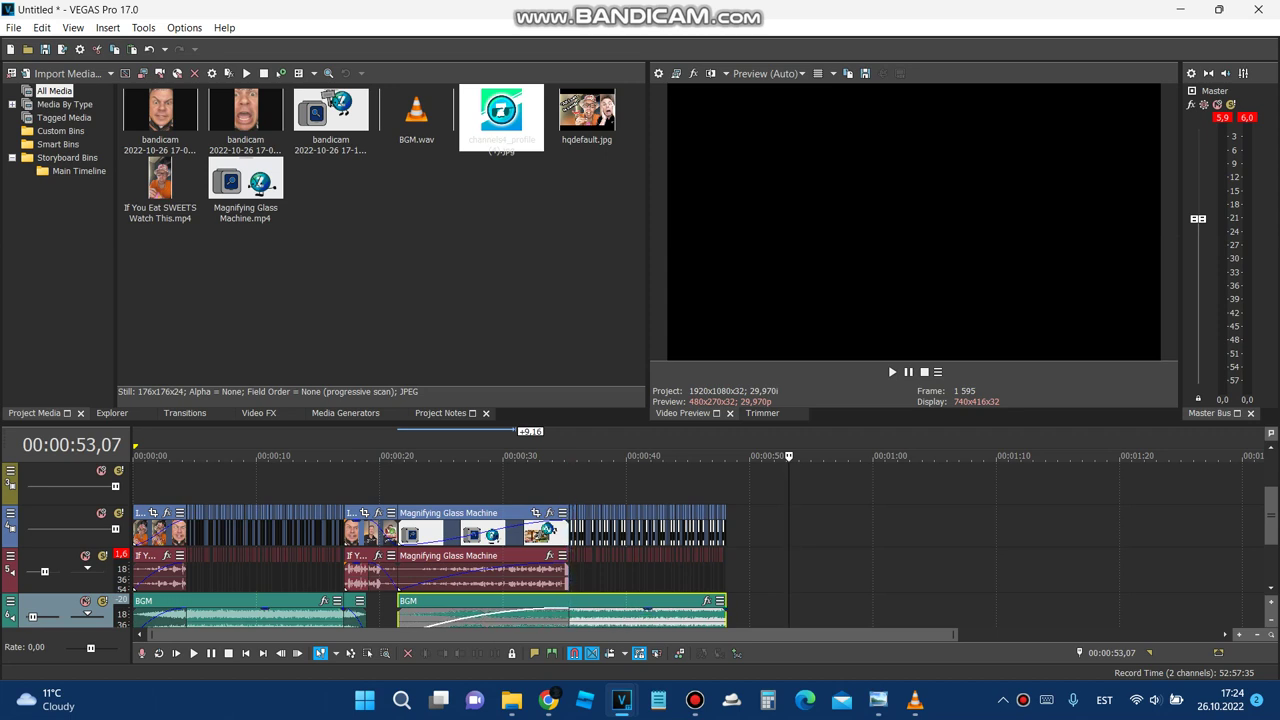
pyautogui.click(390, 611)
pyautogui.press('space')
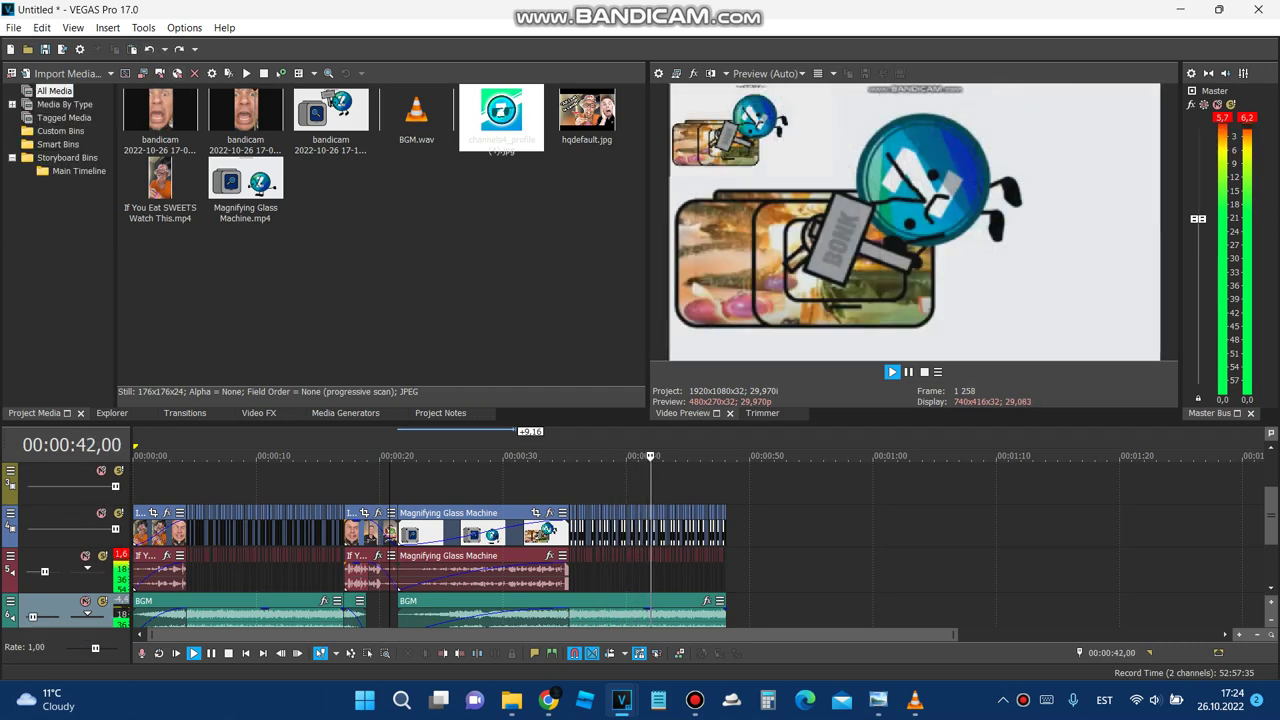
# Step: Move the second BGM clip to a new audio track below, aligned with Magnifying Glass Machine, and lower that track's volume
pyautogui.scroll(-2, 604, 562)
pyautogui.rightClick(604, 562)
pyautogui.rightClick(584, 535)
pyautogui.click(608, 246)
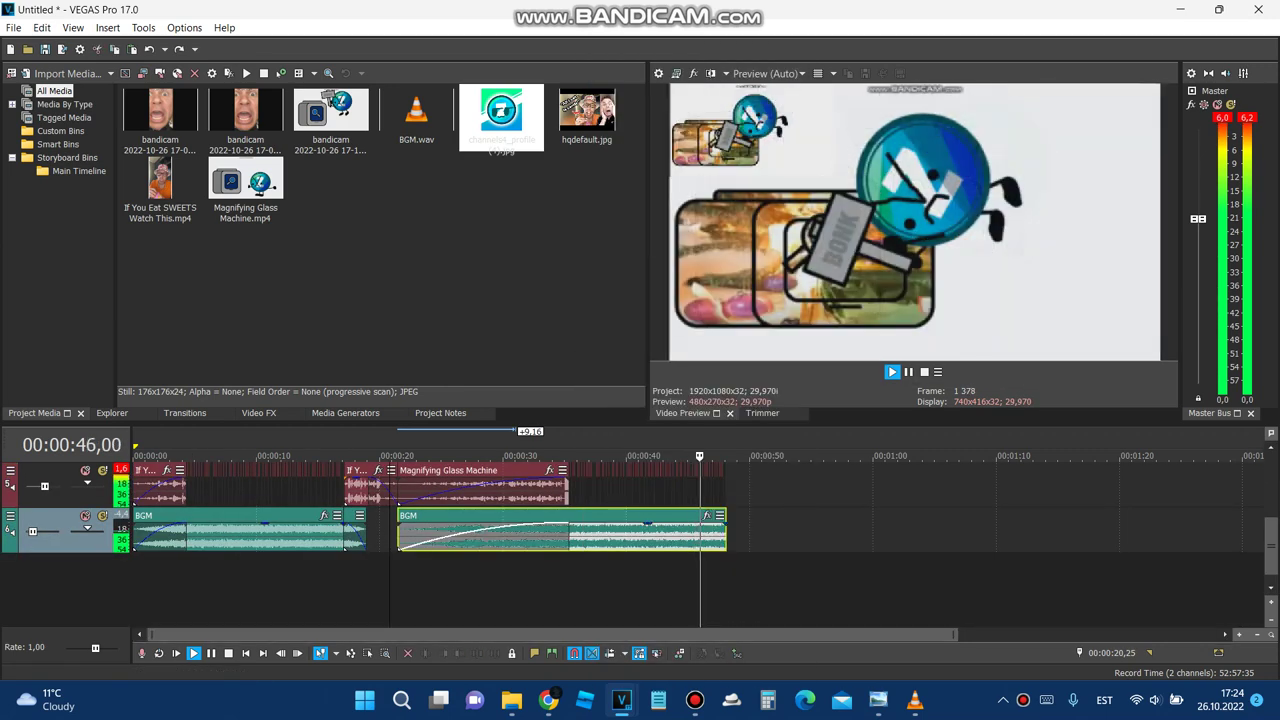
pyautogui.click(398, 585)
pyautogui.press('space')
pyautogui.moveTo(516, 536); pyautogui.dragTo(519, 580)
pyautogui.click(521, 537)
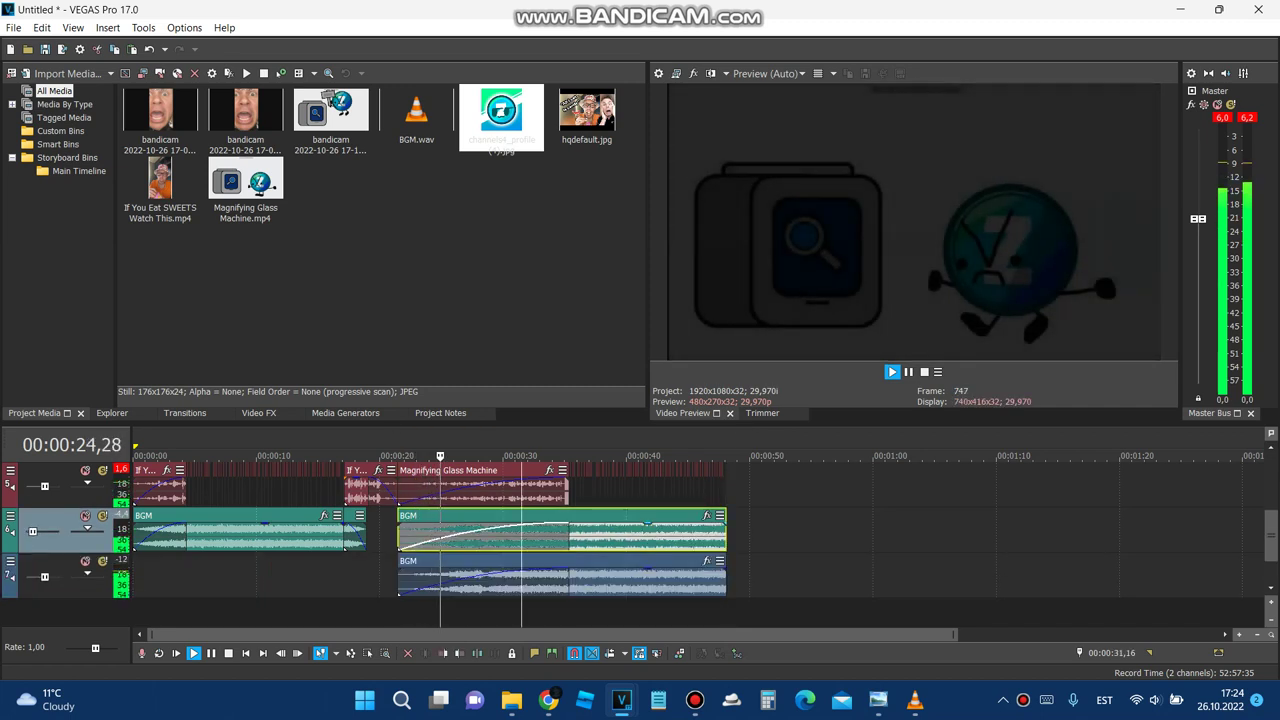
pyautogui.press('Delete')
pyautogui.moveTo(45, 577); pyautogui.dragTo(37, 577)
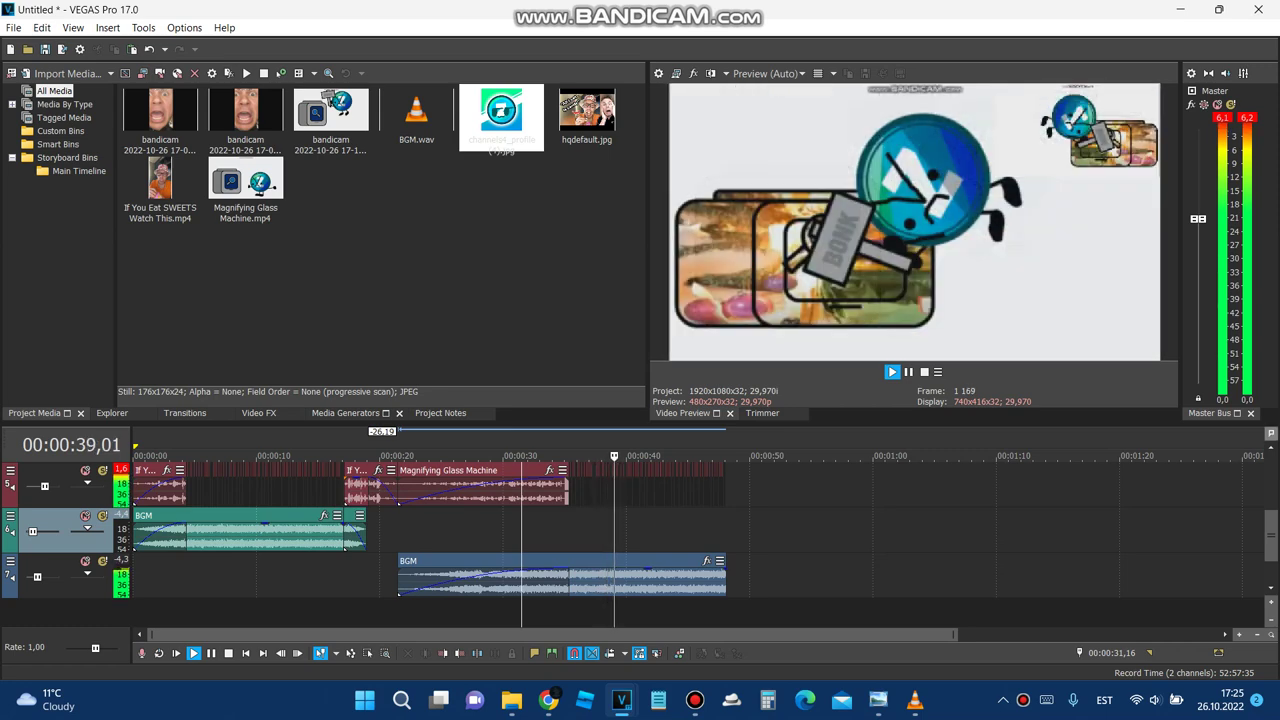
pyautogui.scroll(3, 430, 545)
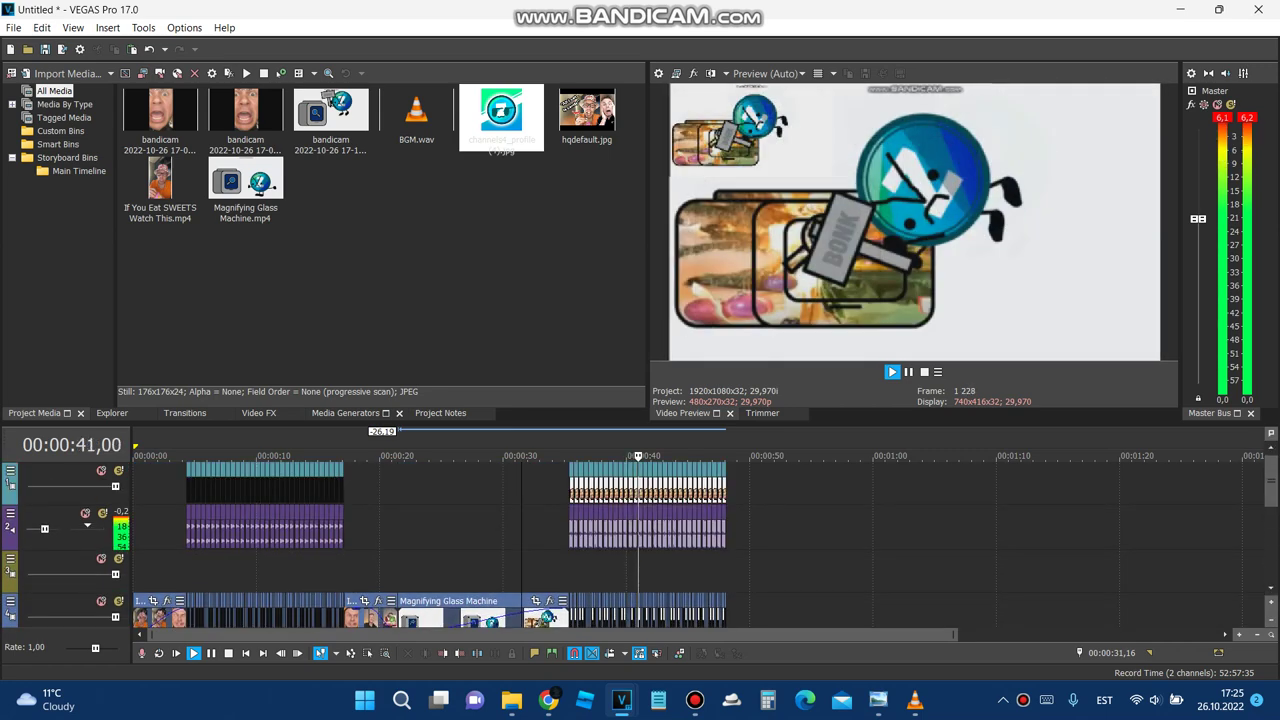
pyautogui.scroll(-1, 430, 545)
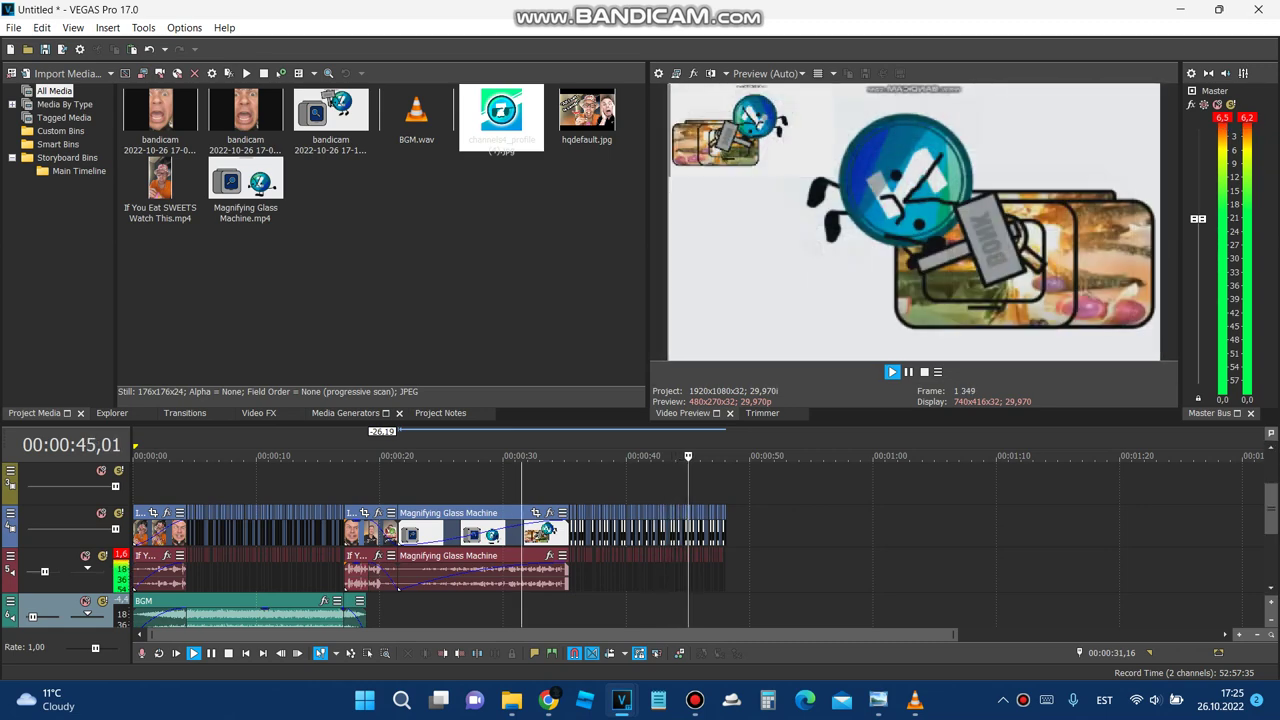
pyautogui.scroll(2, 430, 545)
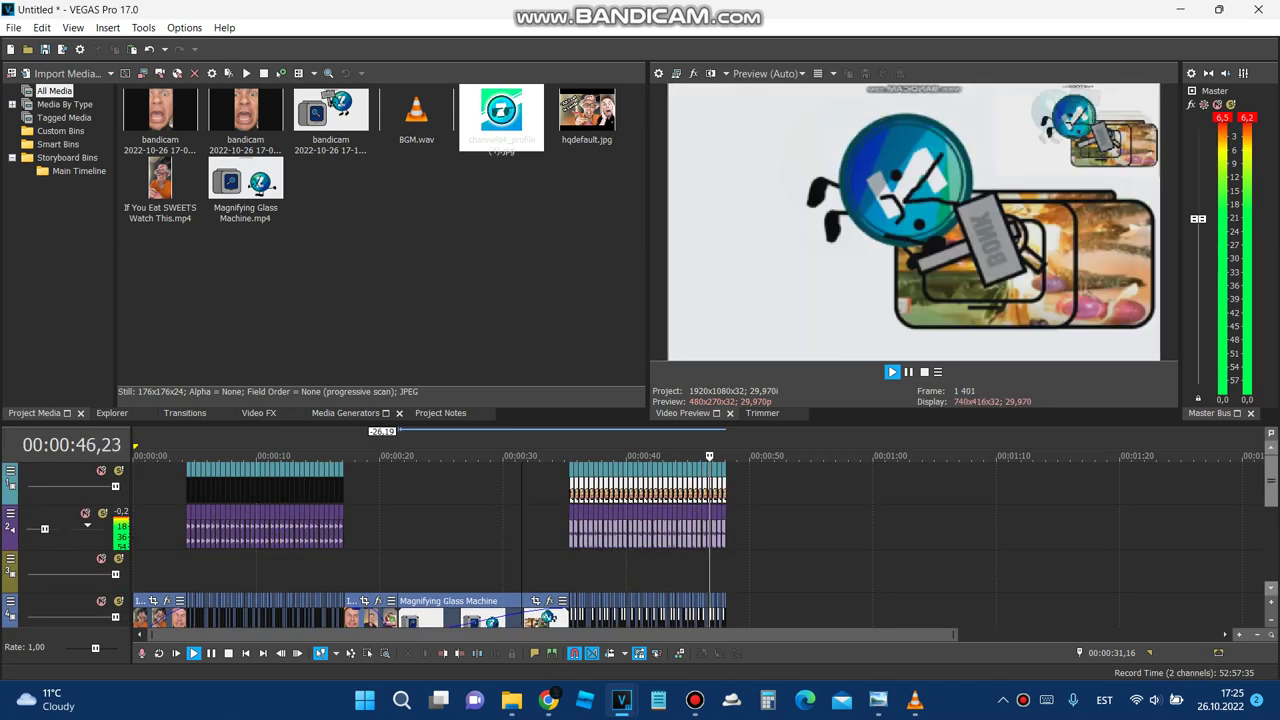
pyautogui.scroll(-2, 430, 545)
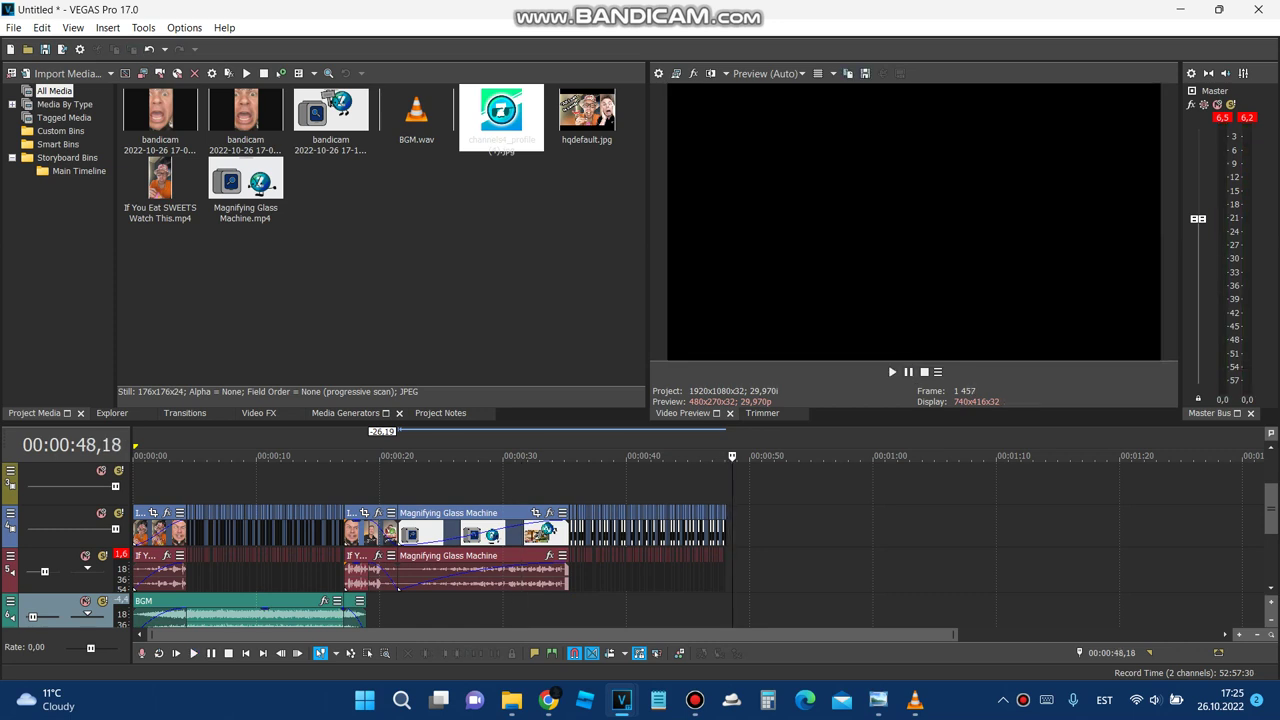
# Step: Add hqdefault.jpg to the main video track at about the one-minute mark, after the existing clips
pyautogui.click(587, 117)
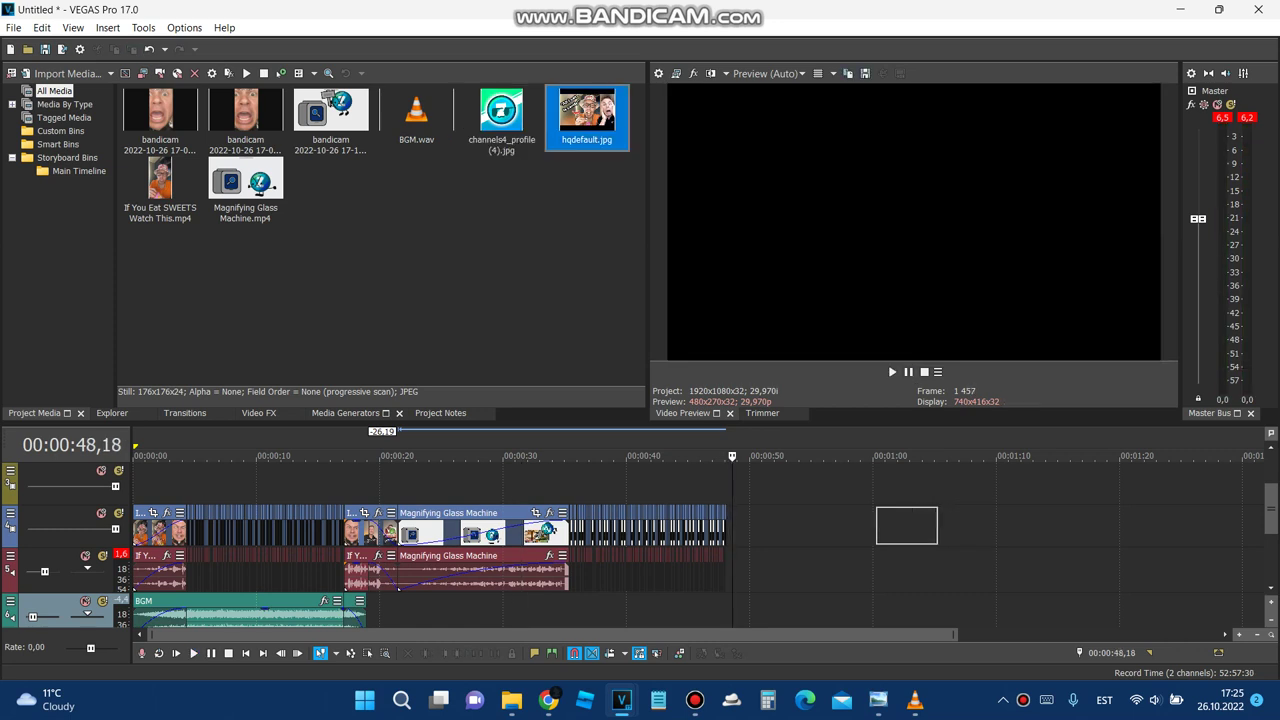
pyautogui.moveTo(587, 117); pyautogui.dragTo(877, 526)
pyautogui.click(900, 530)
pyautogui.scroll(3, 900, 530)
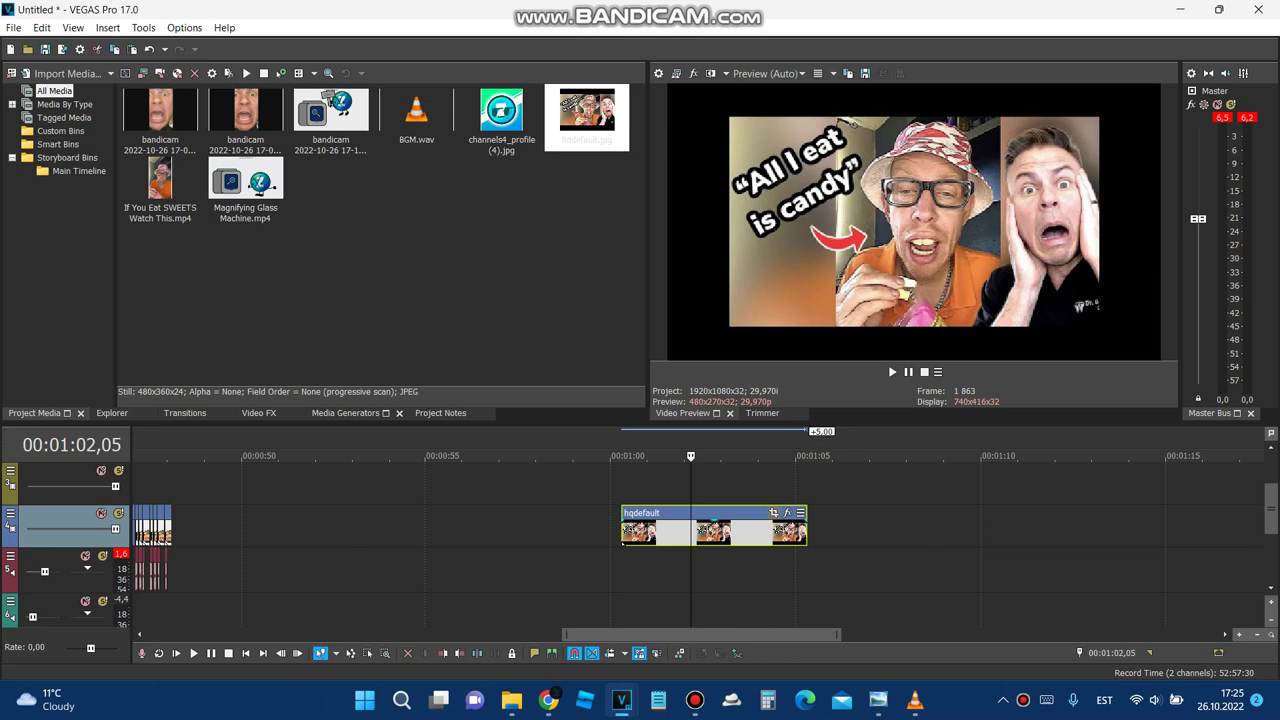
# Step: Crop the hqdefault event with pan/crop to the shocked man, in a frame about 120 wide and 359 high
pyautogui.click(774, 513)
pyautogui.moveTo(611, 117); pyautogui.dragTo(348, 103)
pyautogui.moveTo(509, 332); pyautogui.dragTo(460, 332)
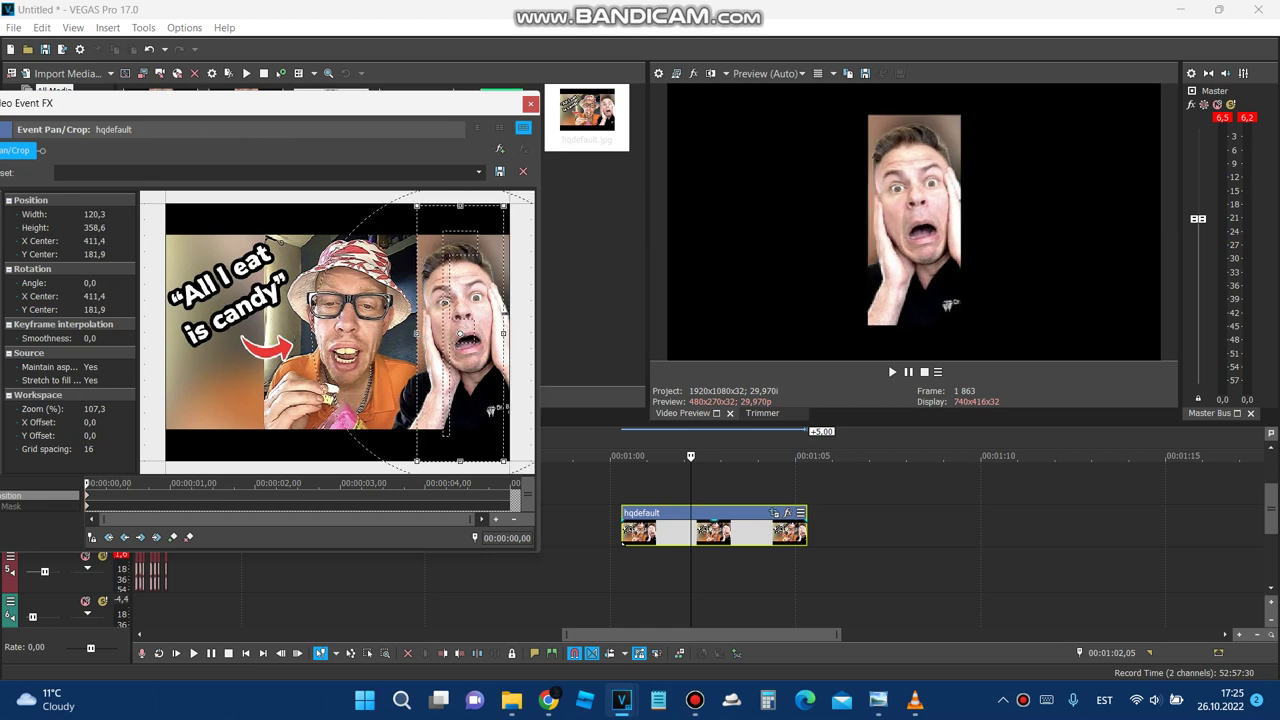
pyautogui.click(530, 103)
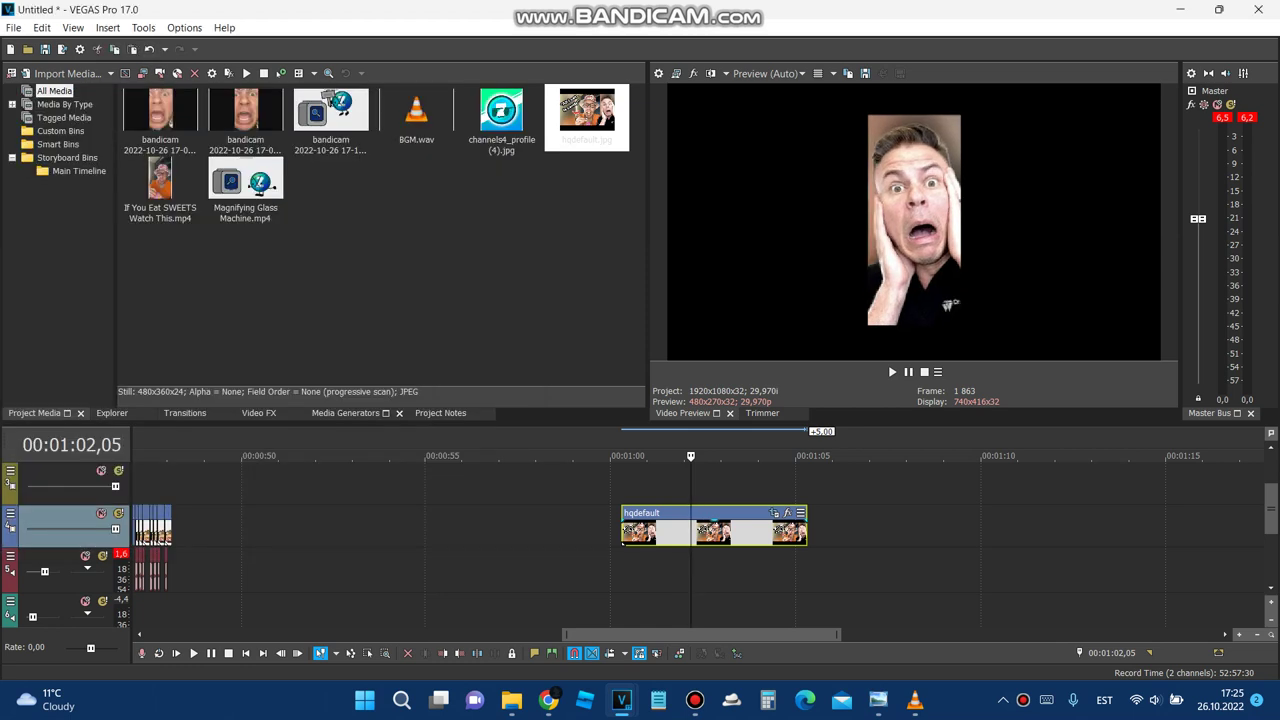
# Step: Add channels4_profile (4).jpg to the track above hqdefault, aligned with that event's start
pyautogui.moveTo(502, 116); pyautogui.dragTo(694, 526)
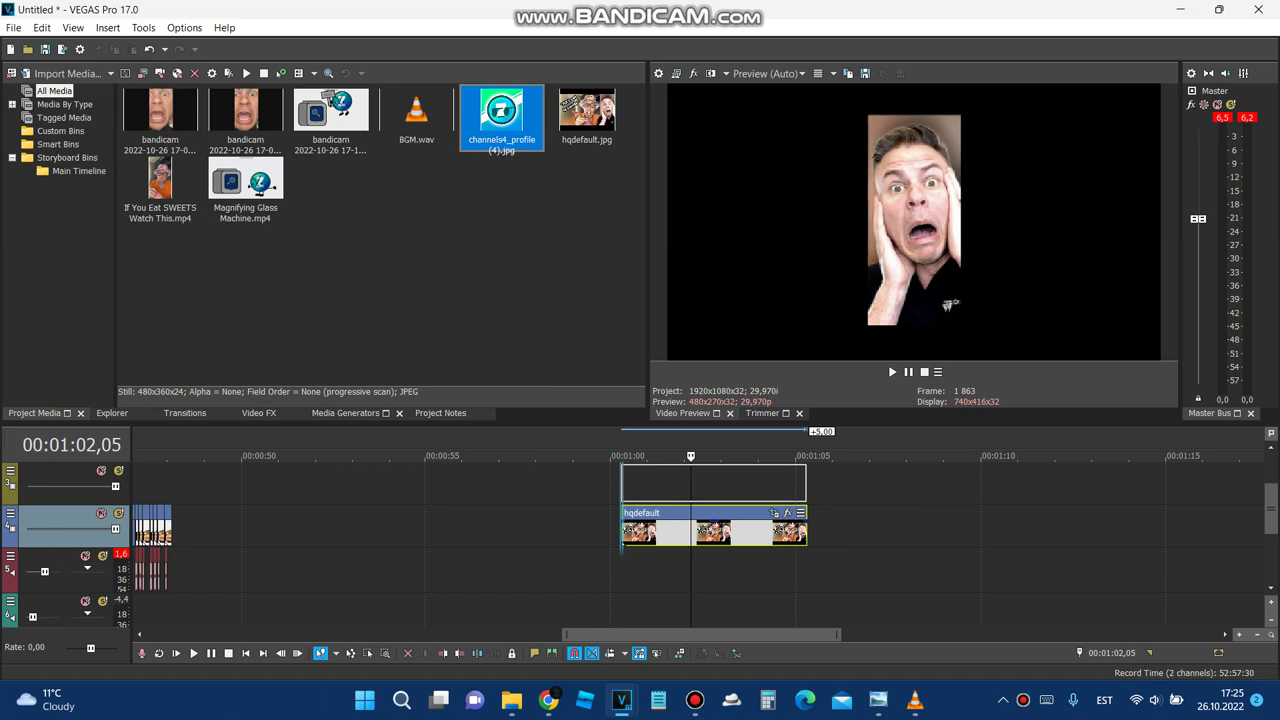
pyautogui.moveTo(690, 483); pyautogui.dragTo(690, 483)
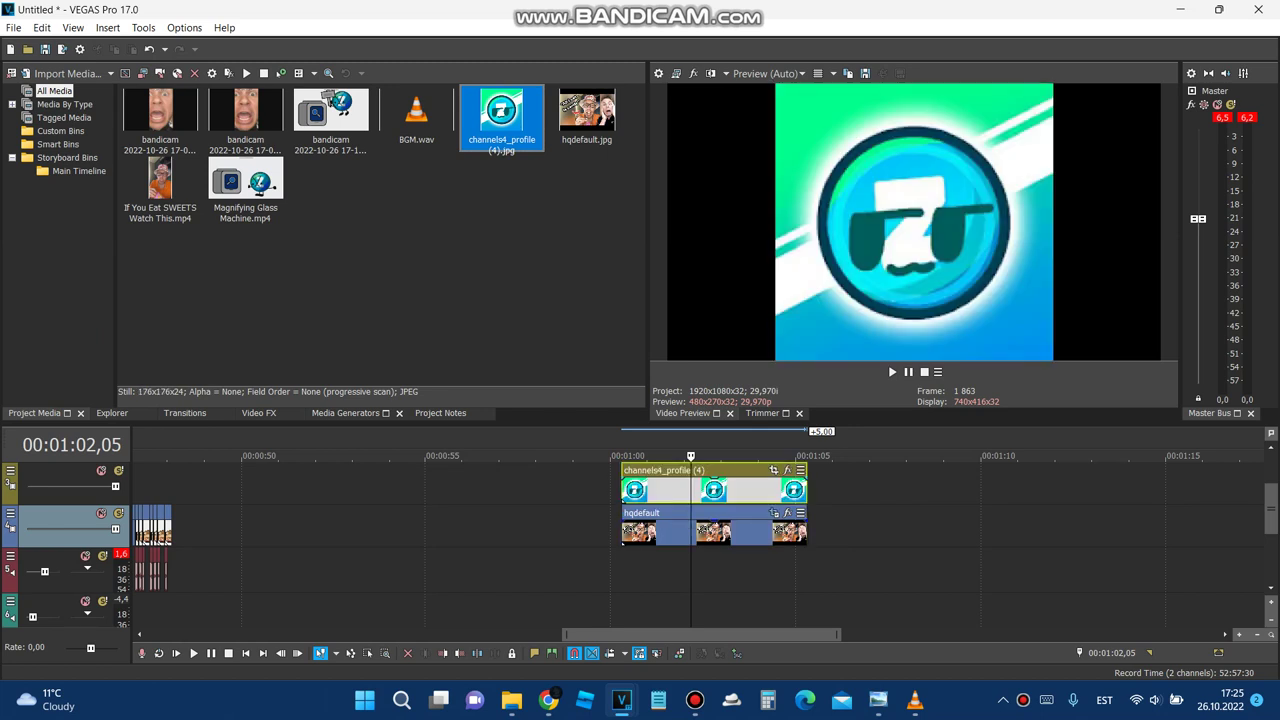
# Step: Shrink the channels4_profile (4) image with a 393.6 by 393.6 pan/crop frame and place it over the lower left of the man's face
pyautogui.click(773, 470)
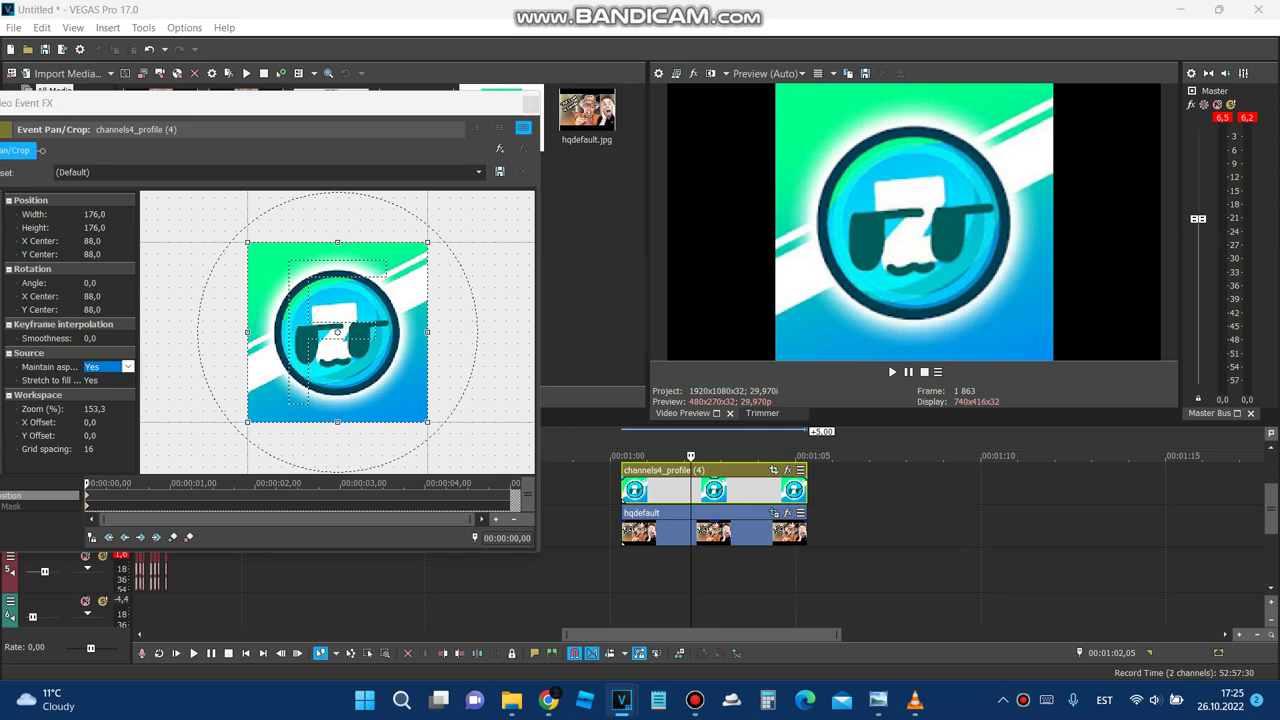
pyautogui.click(92, 388)
pyautogui.click(92, 378)
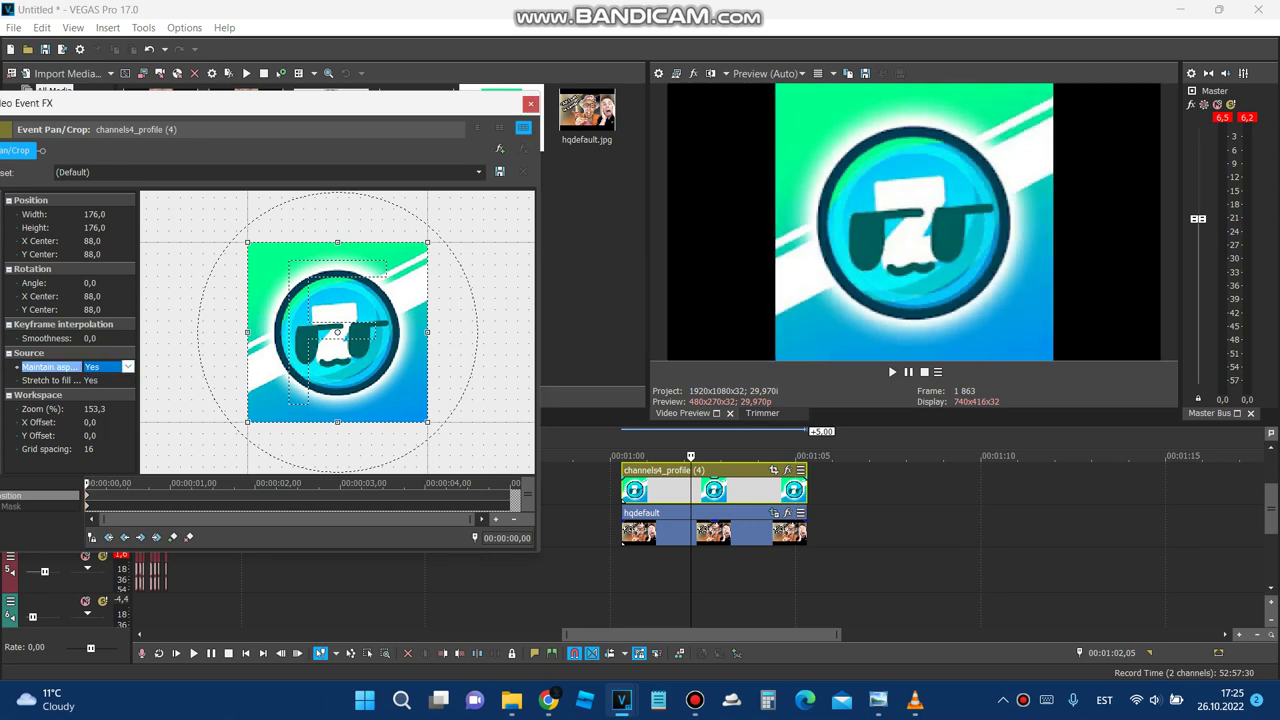
pyautogui.moveTo(337, 401); pyautogui.dragTo(337, 562)
pyautogui.moveTo(338, 340); pyautogui.dragTo(337, 369)
pyautogui.scroll(-5, 337, 369)
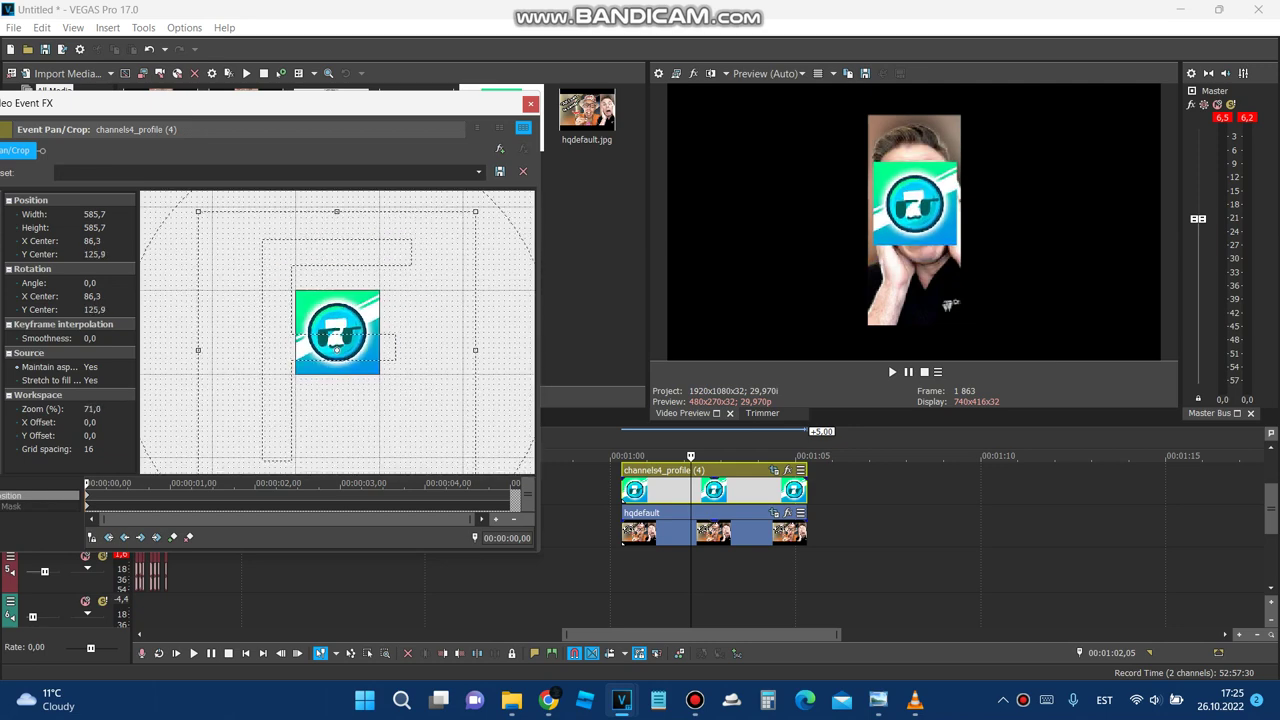
pyautogui.scroll(3, 337, 340)
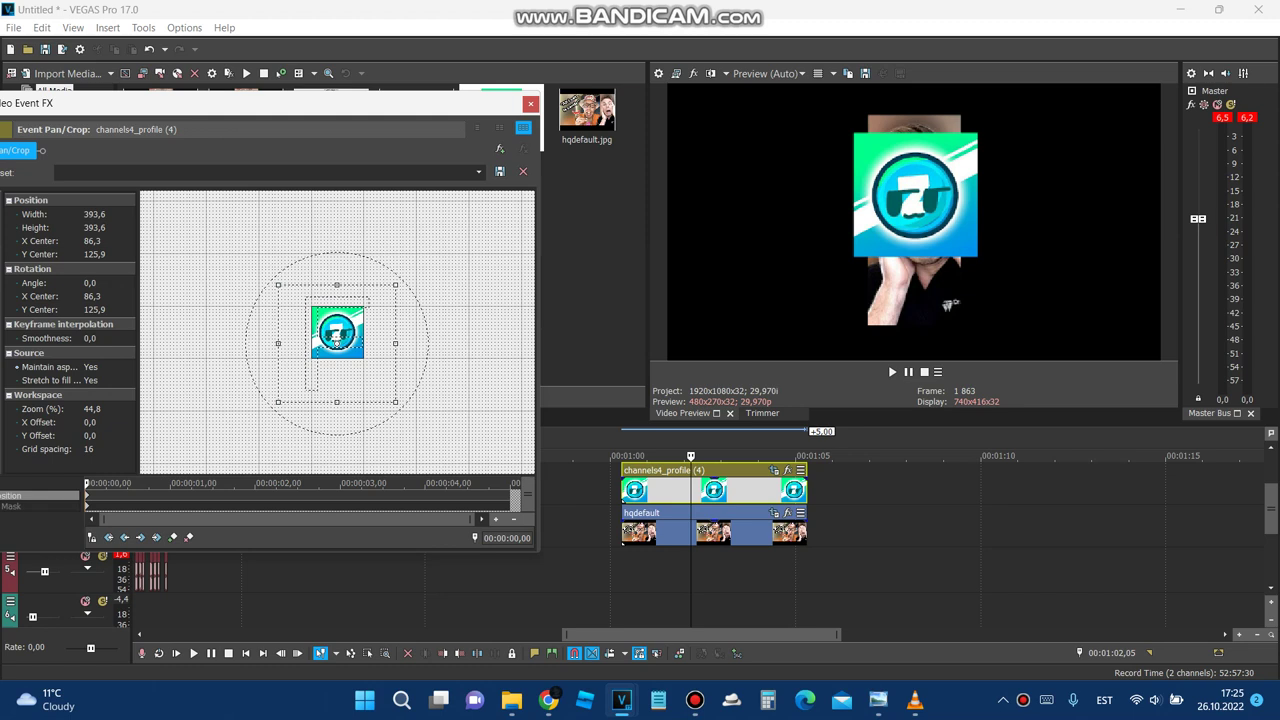
pyautogui.moveTo(337, 340); pyautogui.dragTo(359, 318)
pyautogui.click(530, 104)
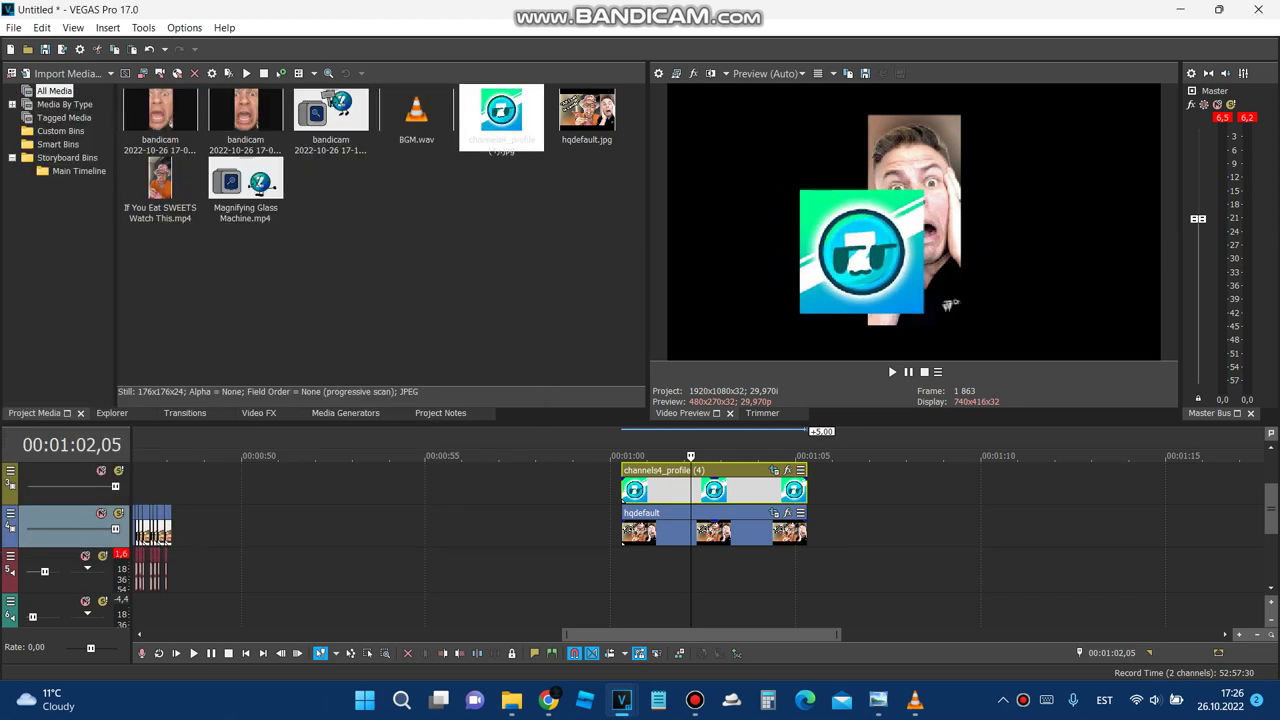
# Step: Shift the hqdefault crop frame slightly to X center 416.1 and Y center 183.7
pyautogui.click(759, 532)
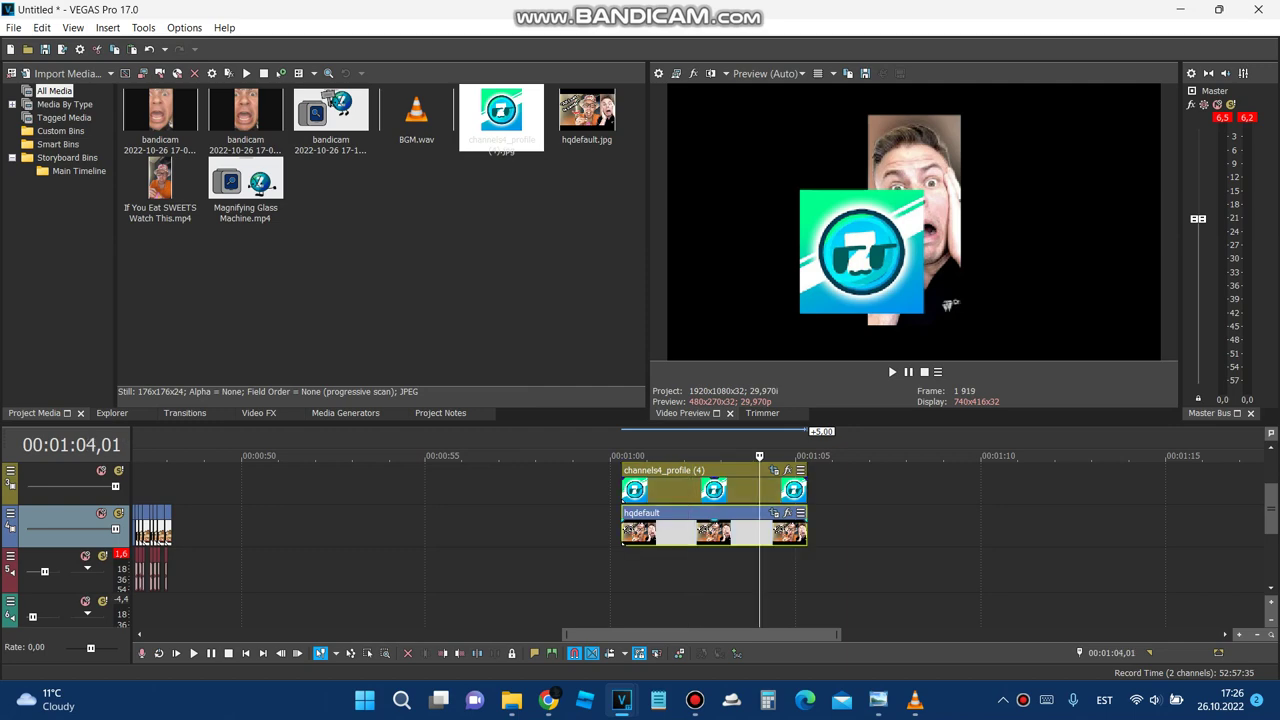
pyautogui.click(774, 513)
pyautogui.moveTo(460, 333)
pyautogui.mouseDown()
pyautogui.moveTo(419, 332)
pyautogui.moveTo(490, 331)
pyautogui.moveTo(463, 334)
pyautogui.mouseUp()
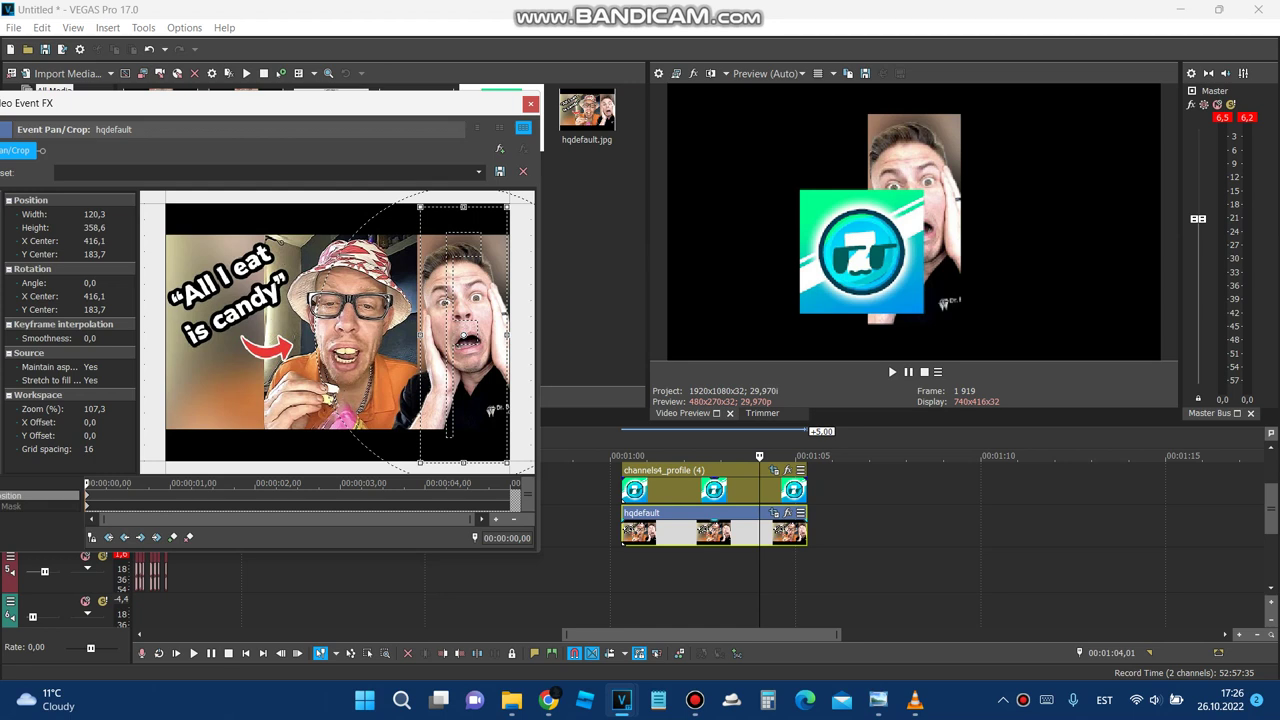
# Step: Set Maintain aspect ratio to No for the hqdefault event and close its pan/crop settings
pyautogui.moveTo(416, 110); pyautogui.dragTo(558, 107)
pyautogui.rightClick(604, 230)
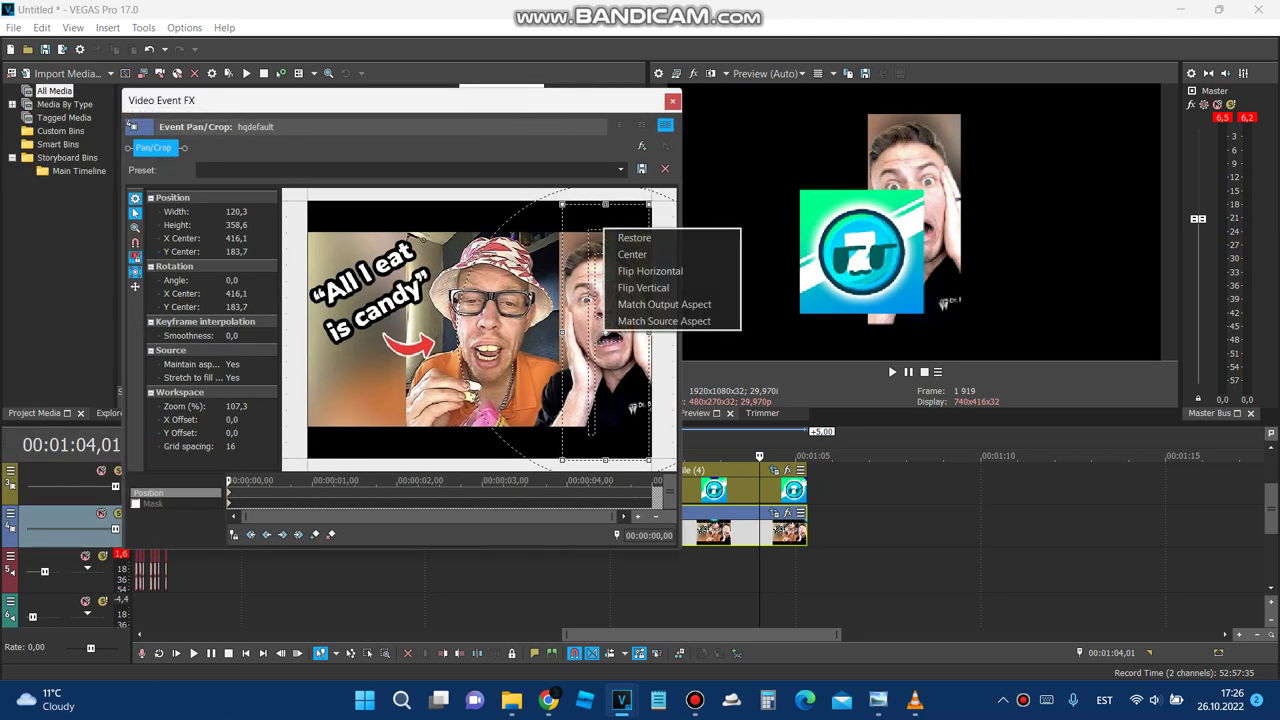
pyautogui.click(269, 364)
pyautogui.click(236, 386)
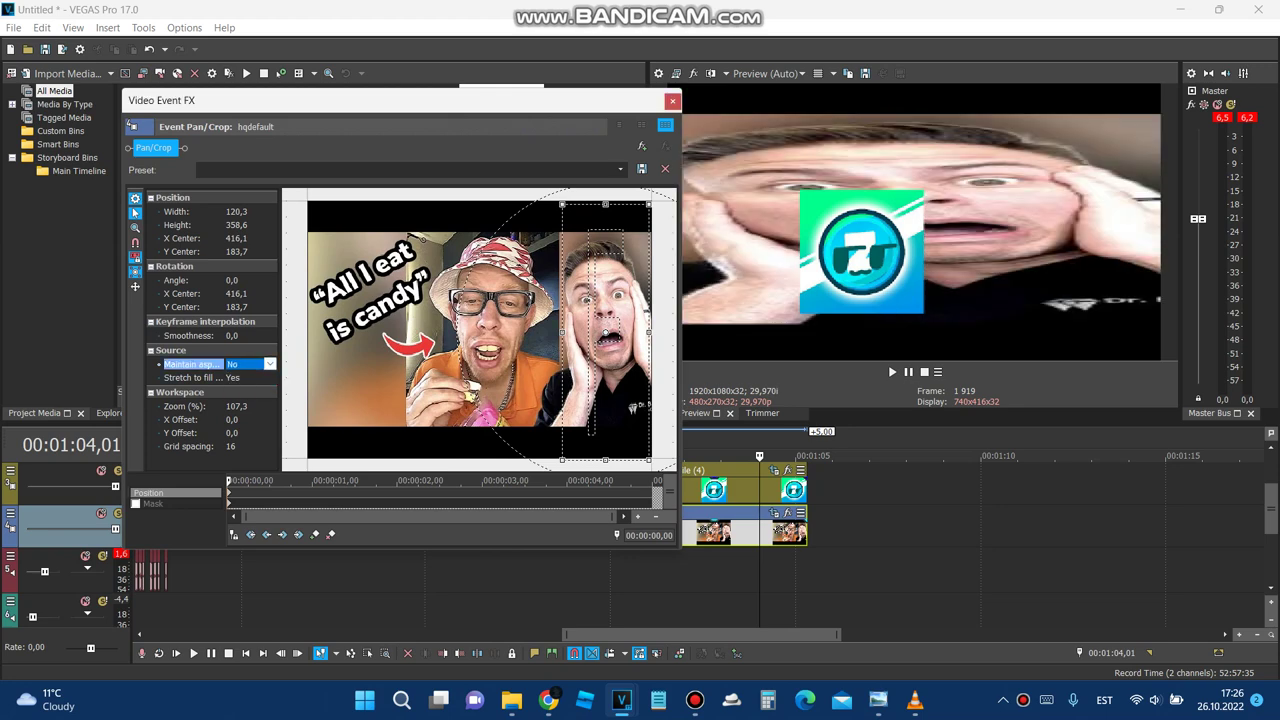
pyautogui.click(673, 101)
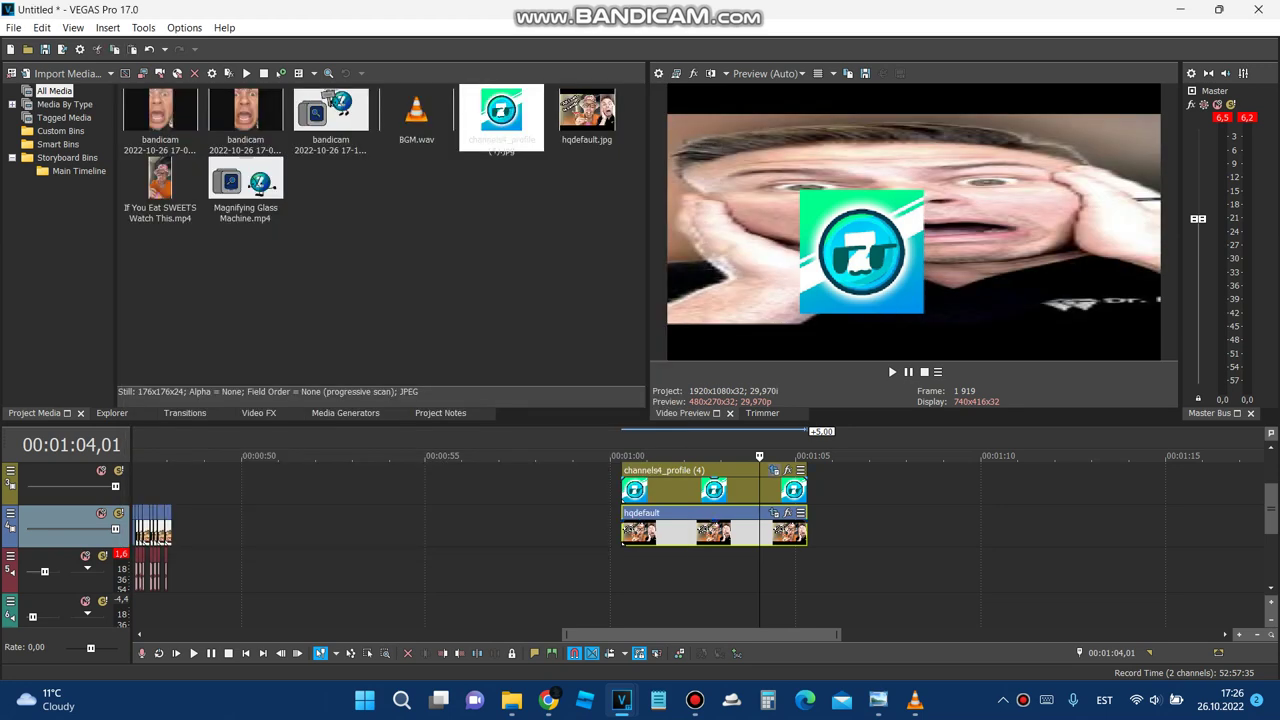
# Step: Move the channels4_profile (4) pan/crop frame to X center 78.2 and Y center 119.9, putting the image over the face
pyautogui.click(774, 470)
pyautogui.moveTo(520, 345); pyautogui.dragTo(463, 381)
pyautogui.scroll(-5, 520, 318)
pyautogui.scroll(-3, 463, 381)
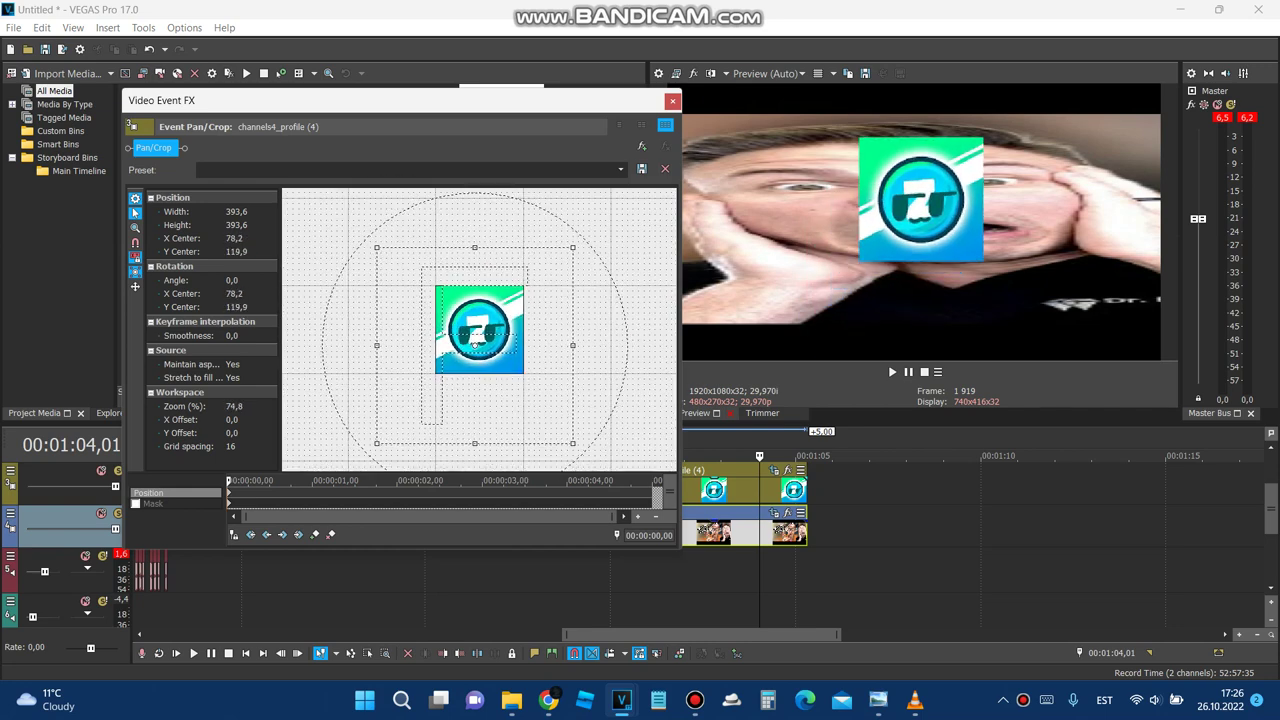
# Step: Set Maintain aspect ratio to No for the channels4_profile (4) event
pyautogui.click(240, 365)
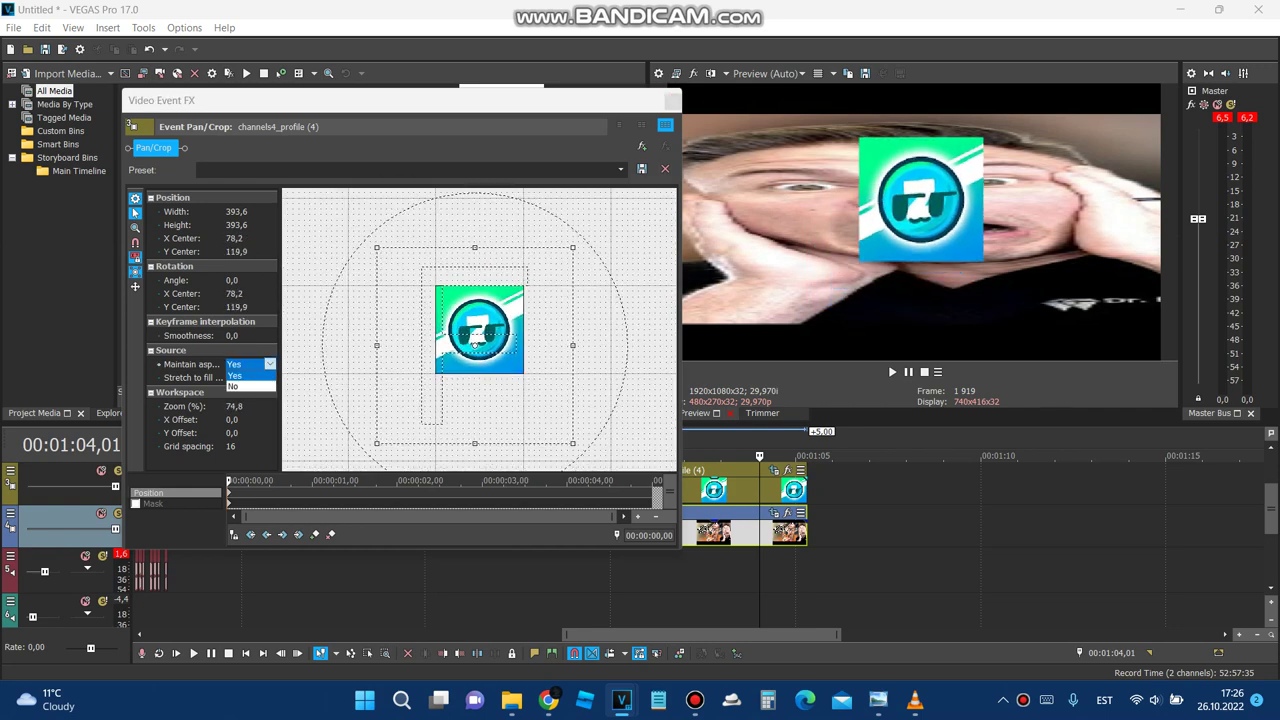
pyautogui.click(240, 386)
pyautogui.scroll(-3, 475, 343)
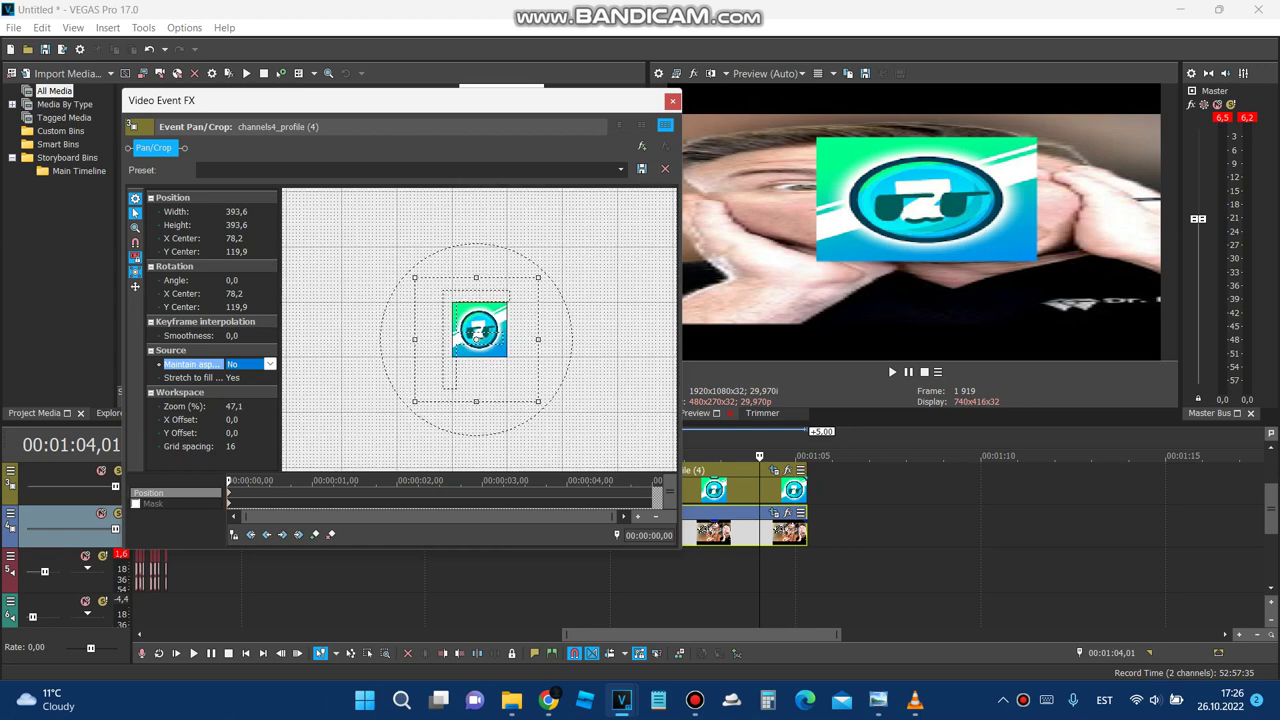
# Step: Try the 16:9 Widescreen TV preset on the channels4_profile (4) pan/crop and settle on the 4:3 Standard TV aspect ratio preset
pyautogui.click(620, 169)
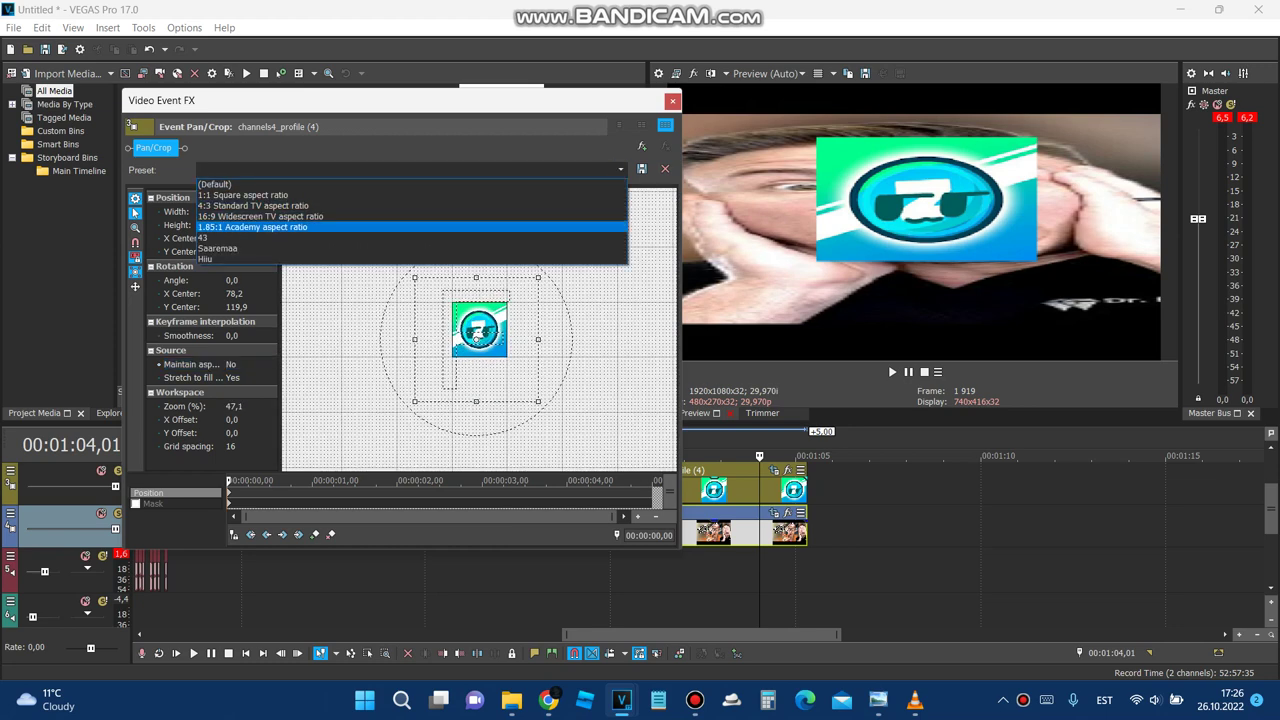
pyautogui.click(250, 209)
pyautogui.click(620, 169)
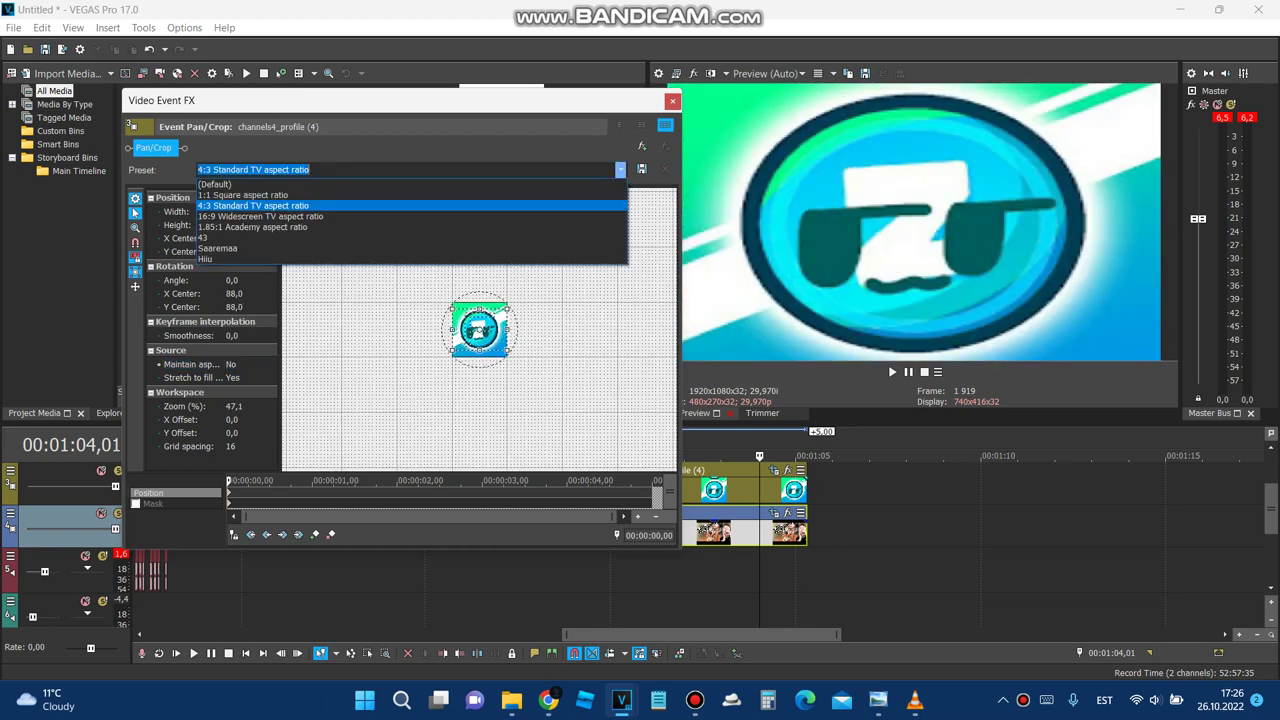
pyautogui.click(250, 222)
pyautogui.click(620, 169)
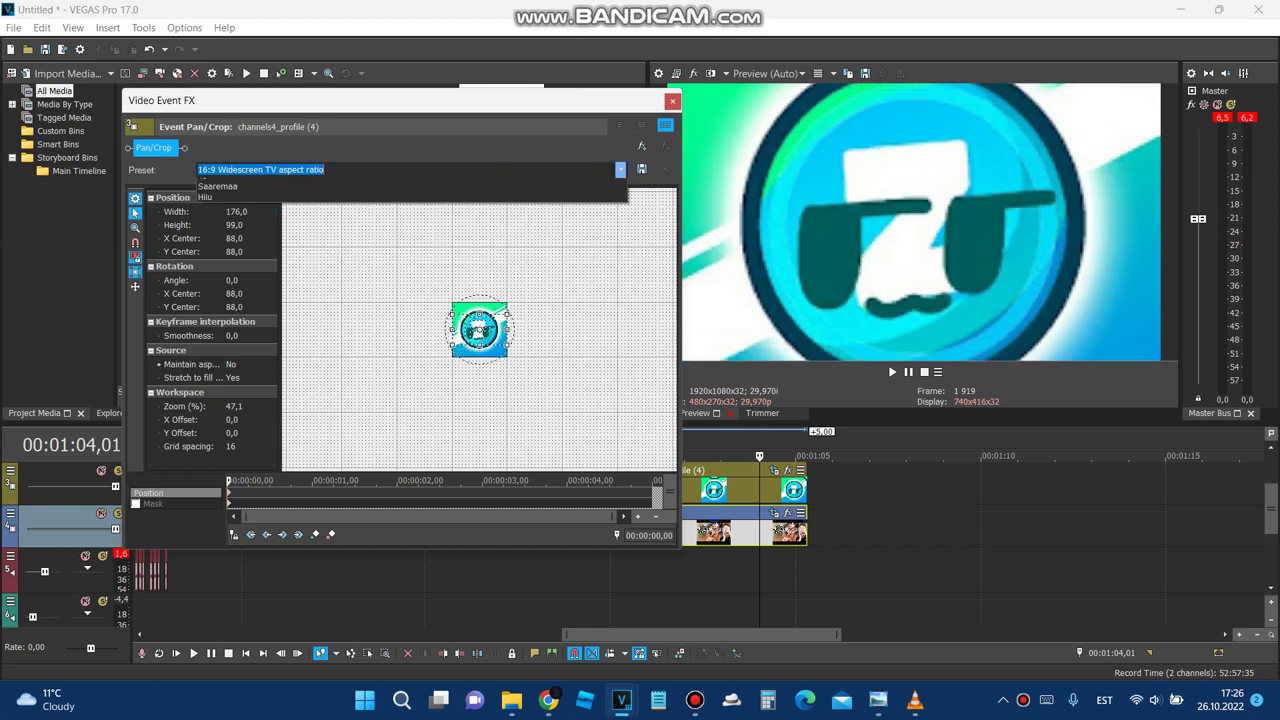
pyautogui.click(250, 216)
pyautogui.hotkey('alt', 'Down')
pyautogui.press('Up')
pyautogui.press('Return')
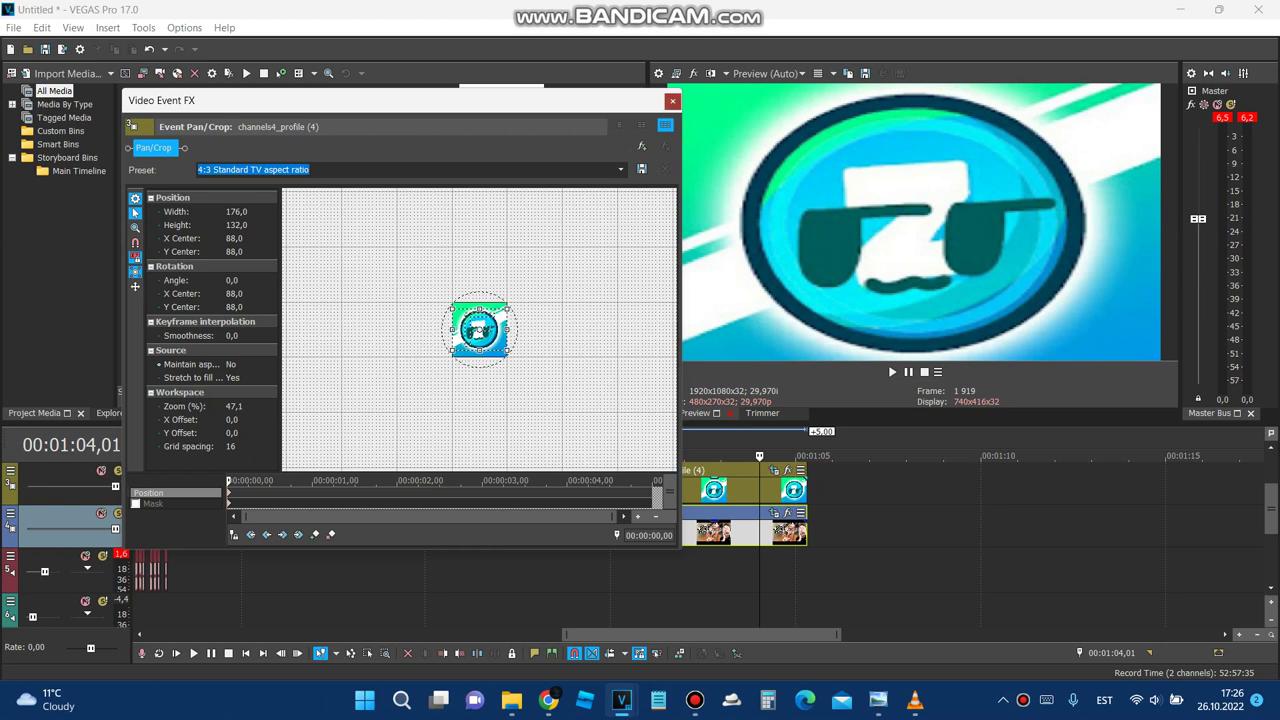
# Step: Close the channels4_profile (4) pan/crop settings and move the hqdefault event to the topmost video track
pyautogui.click(672, 101)
pyautogui.scroll(2, 640, 540)
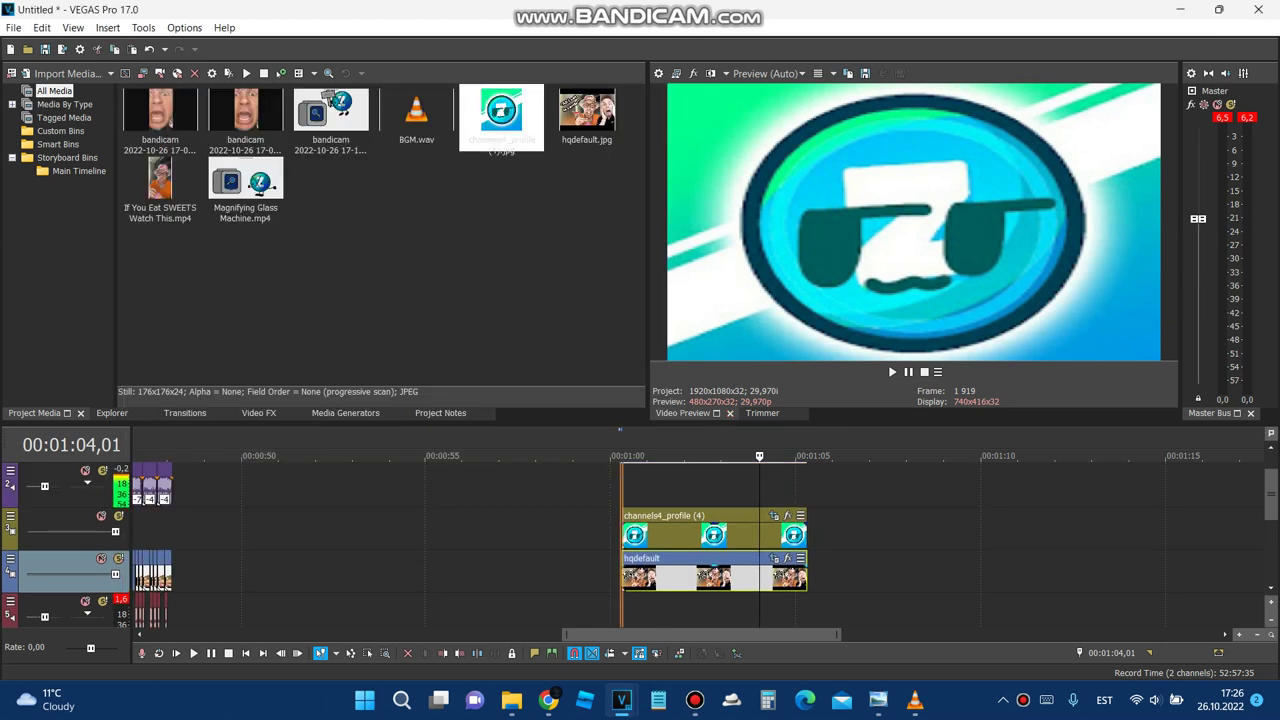
pyautogui.moveTo(759, 617); pyautogui.dragTo(759, 487)
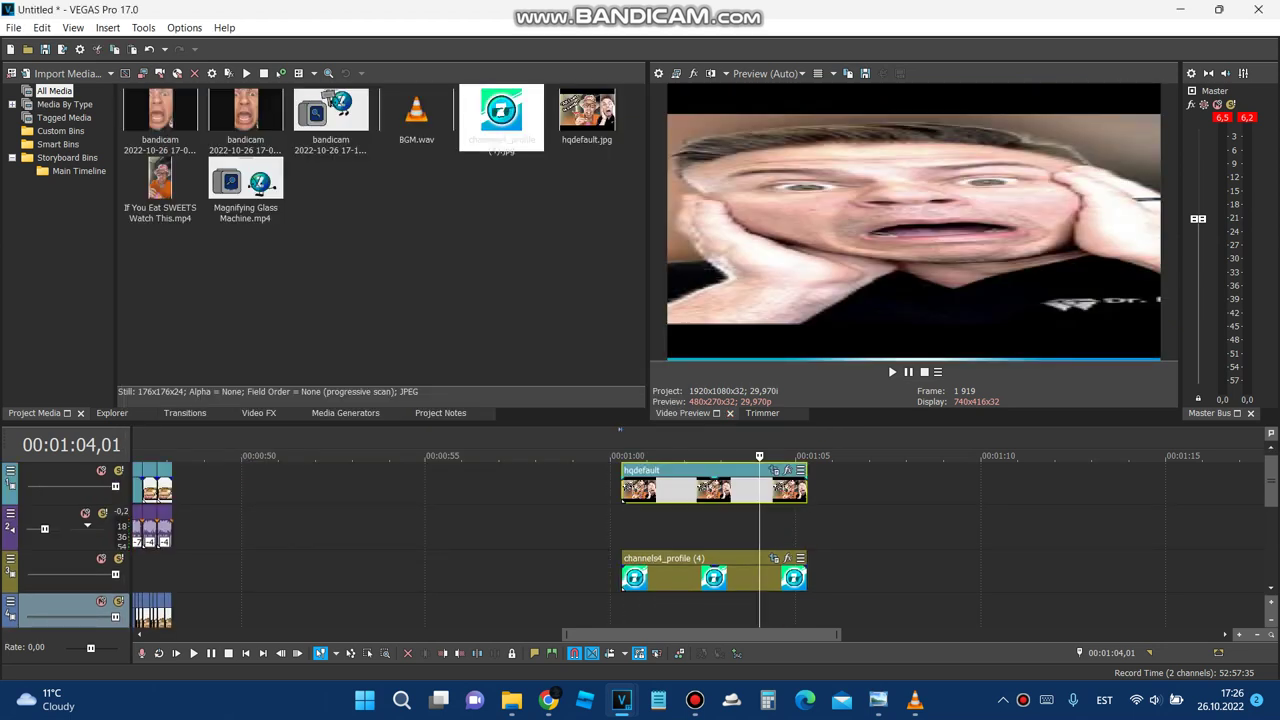
# Step: Set Maintain aspect ratio to Yes for the hqdefault event and move its pan/crop frame to X center 456.0 and Y center 192.6
pyautogui.click(774, 470)
pyautogui.scroll(-1, 480, 330)
pyautogui.moveTo(587, 331); pyautogui.dragTo(563, 363)
pyautogui.click(269, 364)
pyautogui.click(240, 377)
pyautogui.scroll(-3, 479, 330)
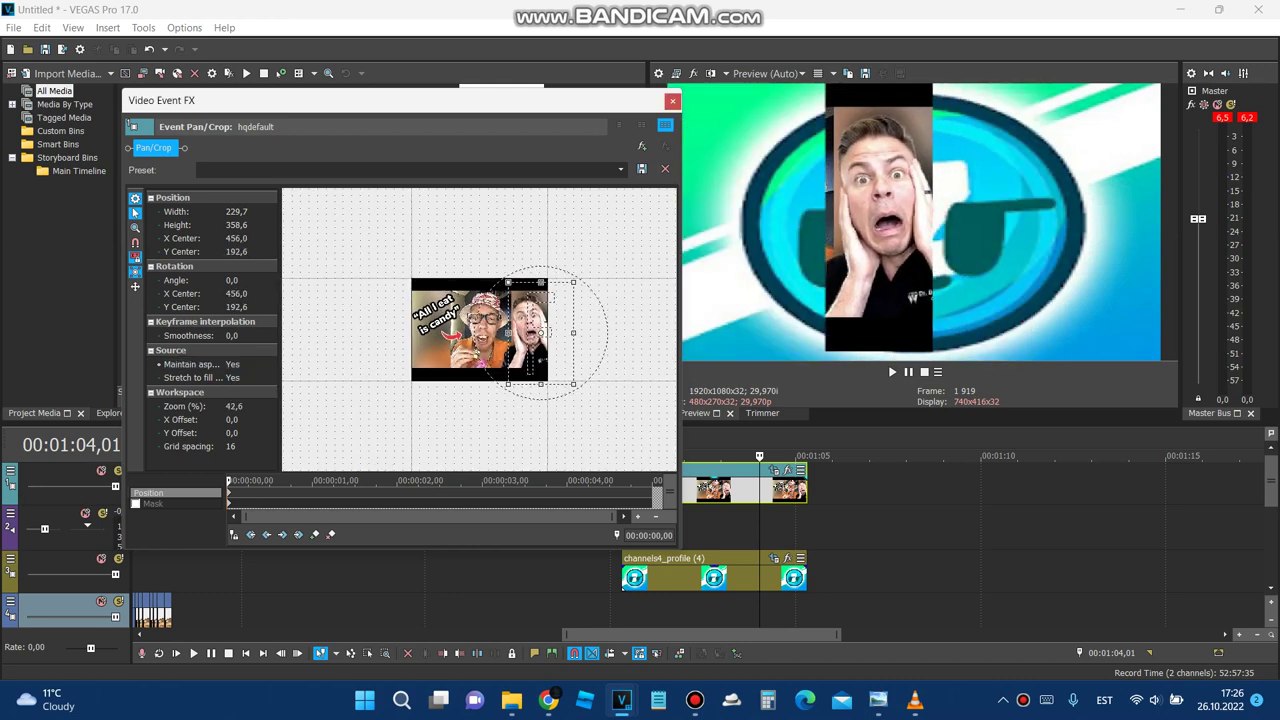
# Step: Shrink the hqdefault pan/crop frame around the face to 135.9 × 212.1, with X center 402.1 and Y center 178.5, and close its settings
pyautogui.moveTo(573, 384); pyautogui.dragTo(526, 330)
pyautogui.click(240, 365)
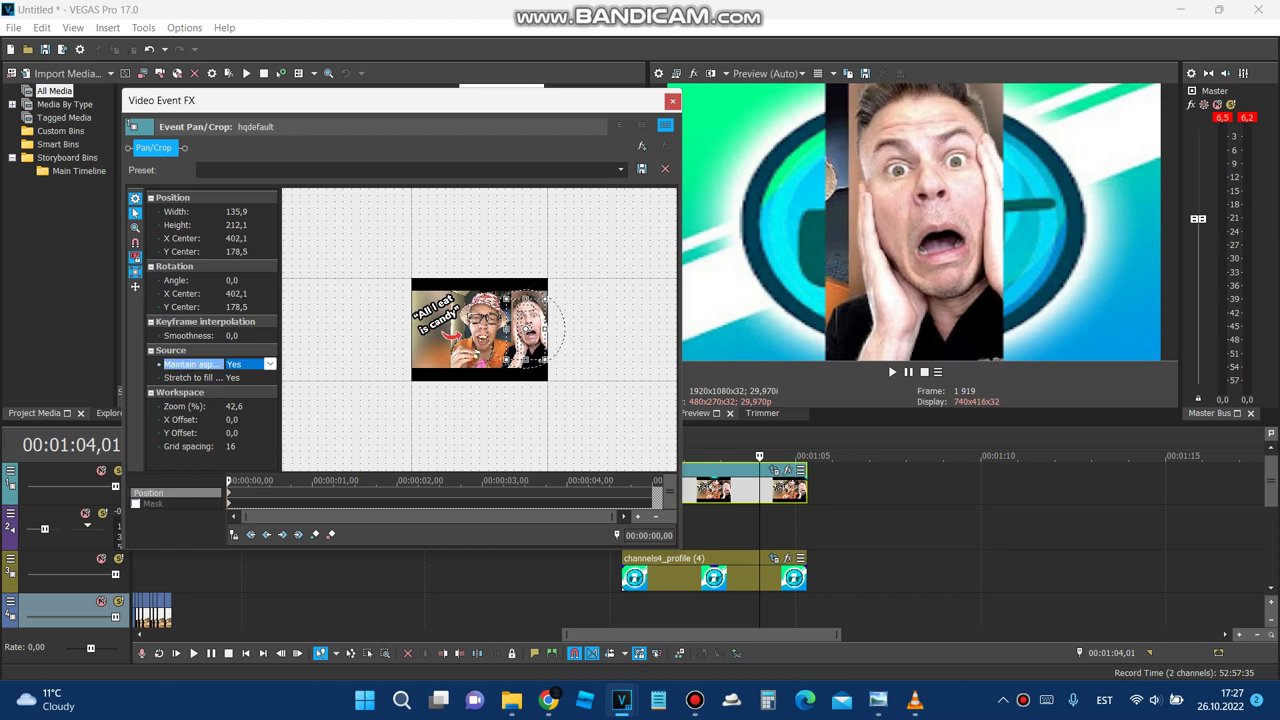
pyautogui.click(270, 365)
pyautogui.click(673, 100)
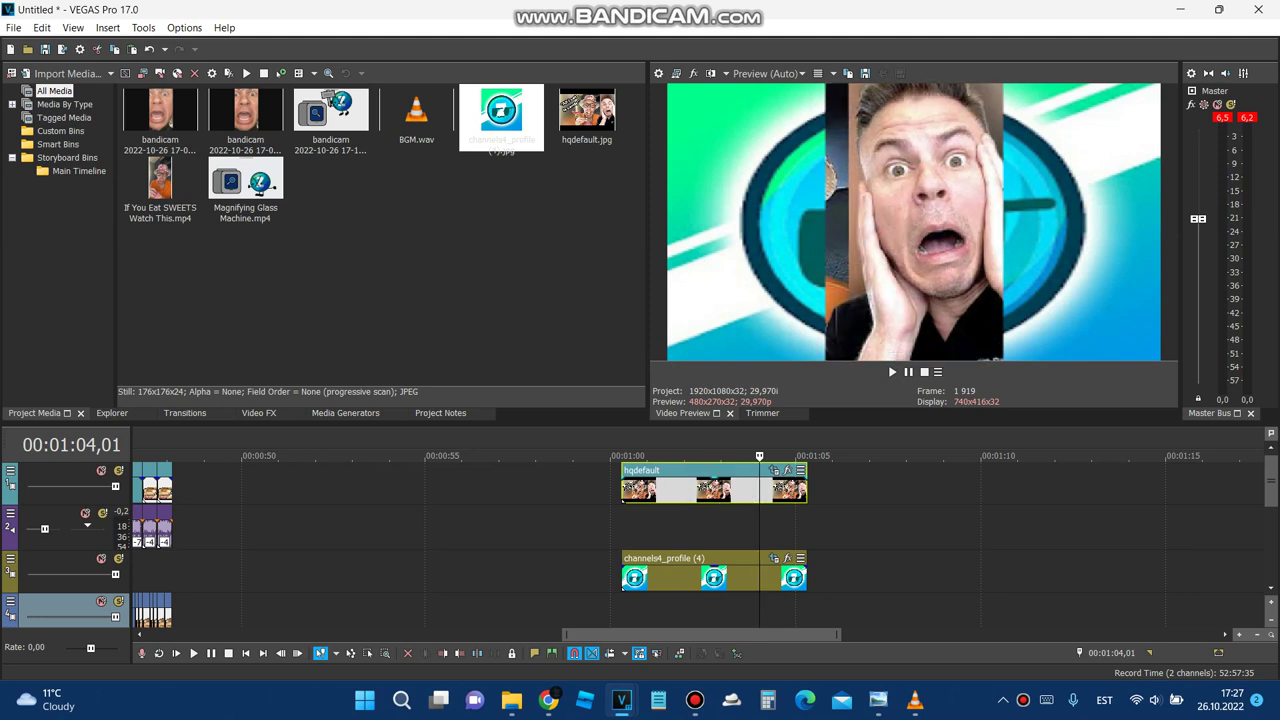
# Step: Move the hqdefault event to the track below channels4_profile (4) and lower the channels4_profile (4) event's opacity so both images blend
pyautogui.moveTo(678, 488); pyautogui.dragTo(679, 615)
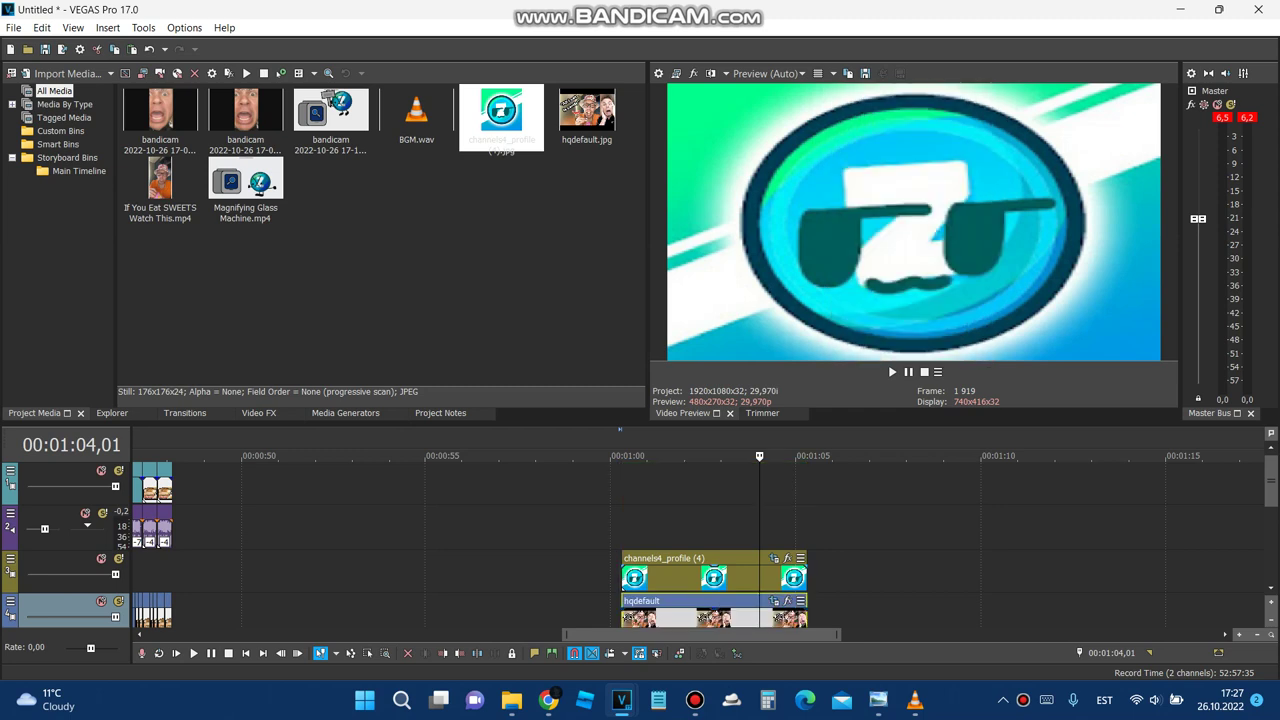
pyautogui.moveTo(674, 565); pyautogui.dragTo(674, 574)
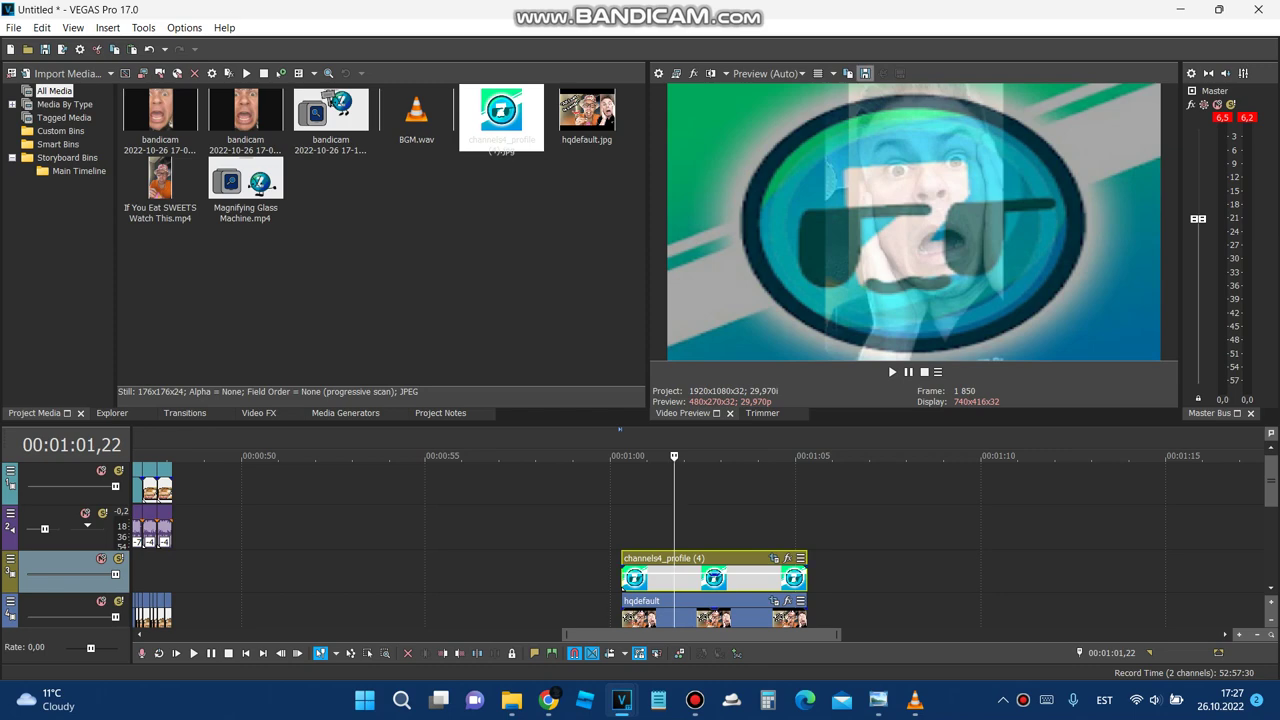
# Step: Save a snapshot of the blended preview frame as an image file
pyautogui.click(865, 73)
pyautogui.press('Return')
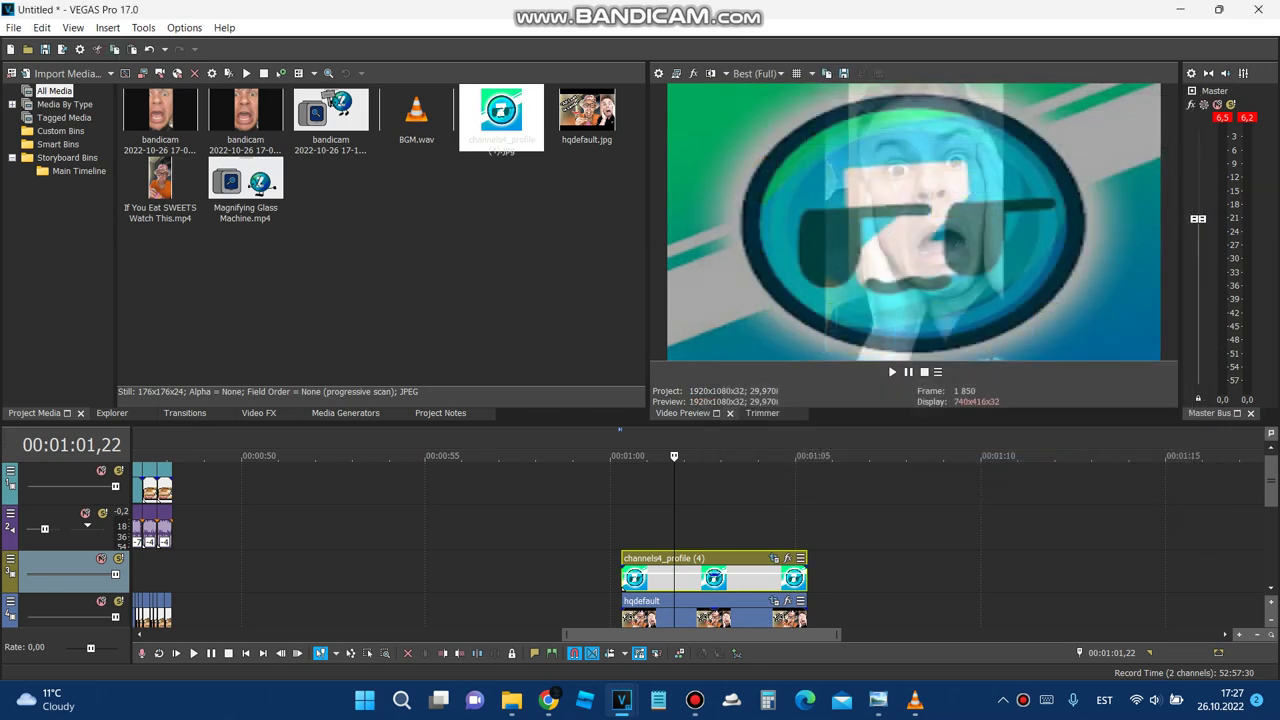